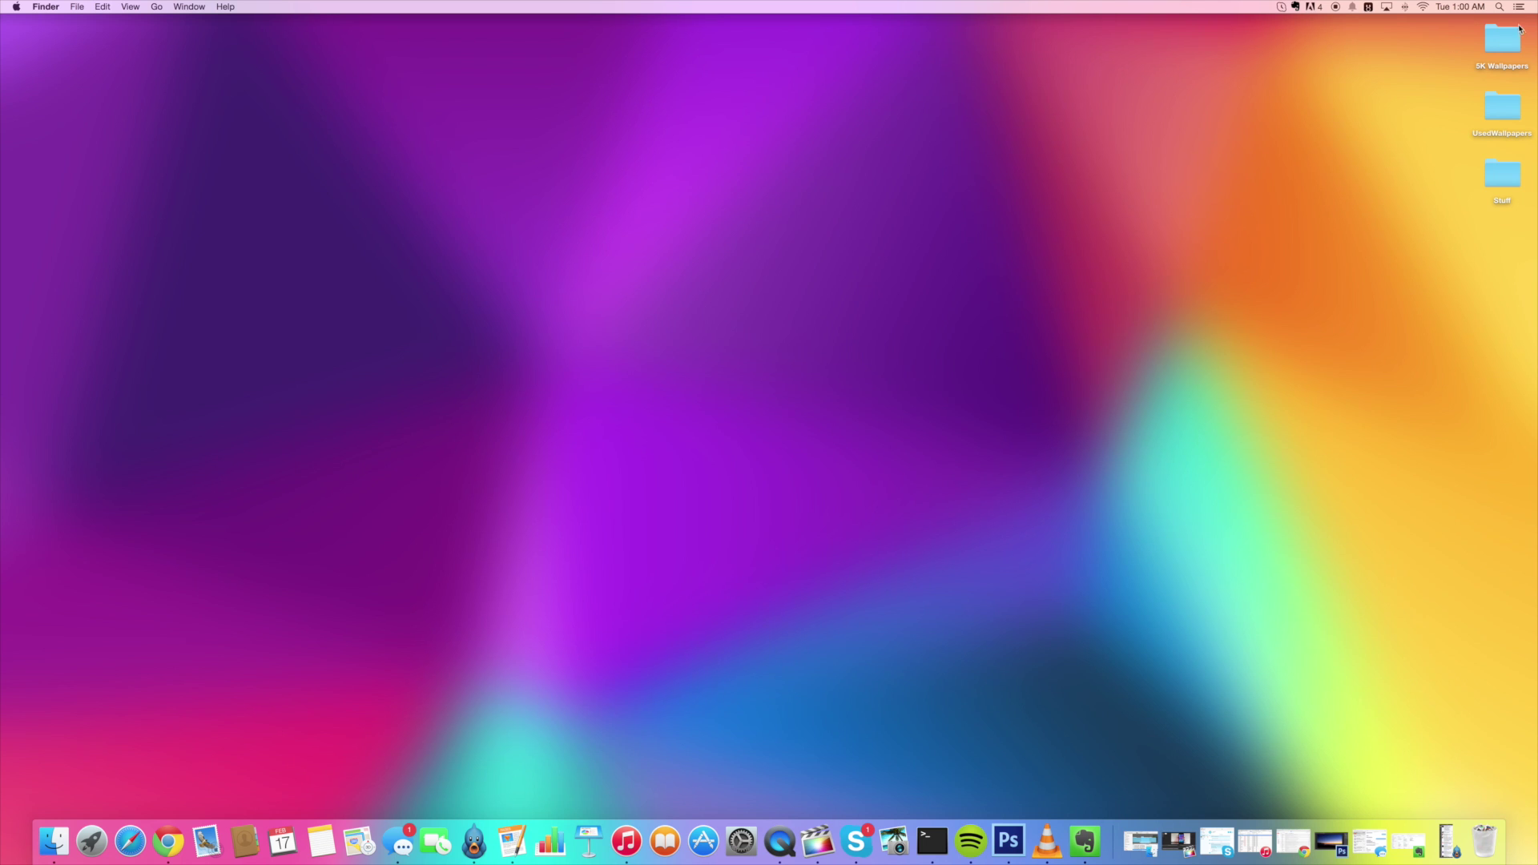
Launch PhoneExpander by searching 'phone' in Spotlight
{"action": "left_click", "coordinate": [1500, 10]}
{"action": "type", "text": "phone"}
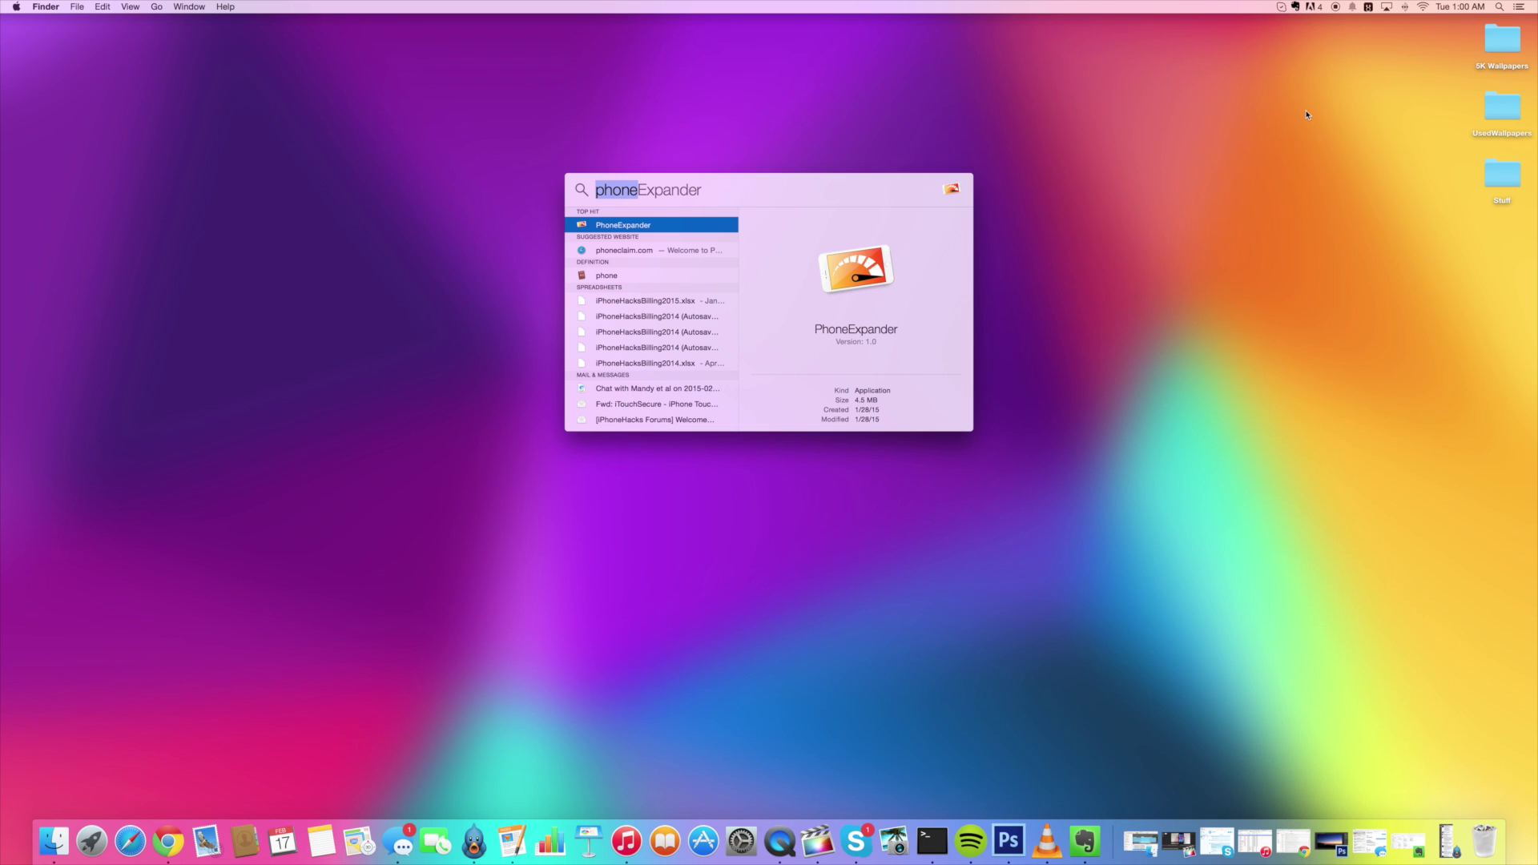
{"action": "key", "text": "Return"}
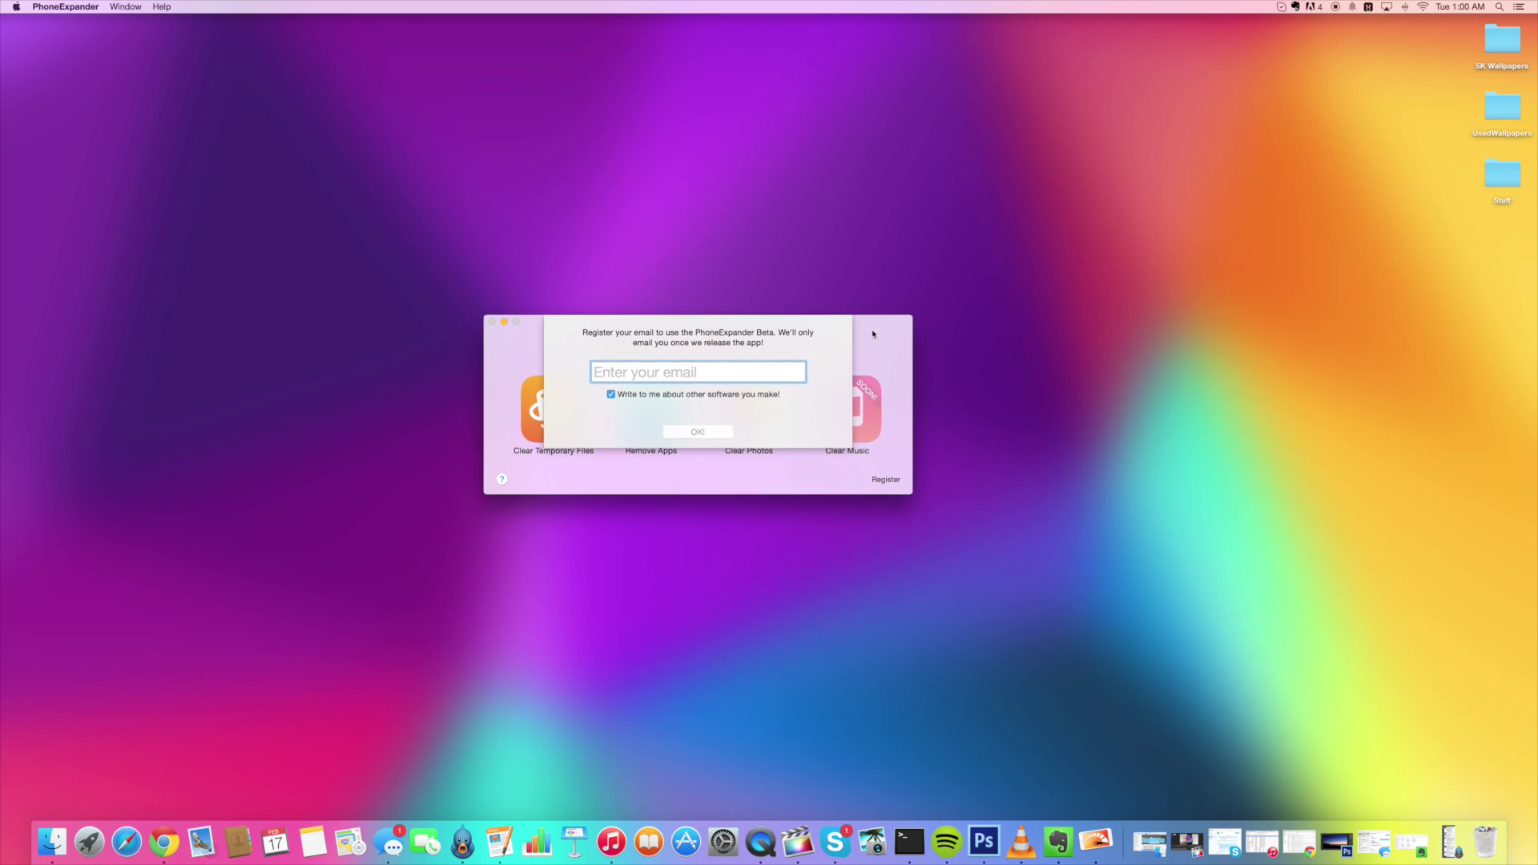
Opt out of other-software emails and enter your registration e-mail address
{"action": "left_click", "coordinate": [611, 396]}
{"action": "left_click", "coordinate": [631, 370]}
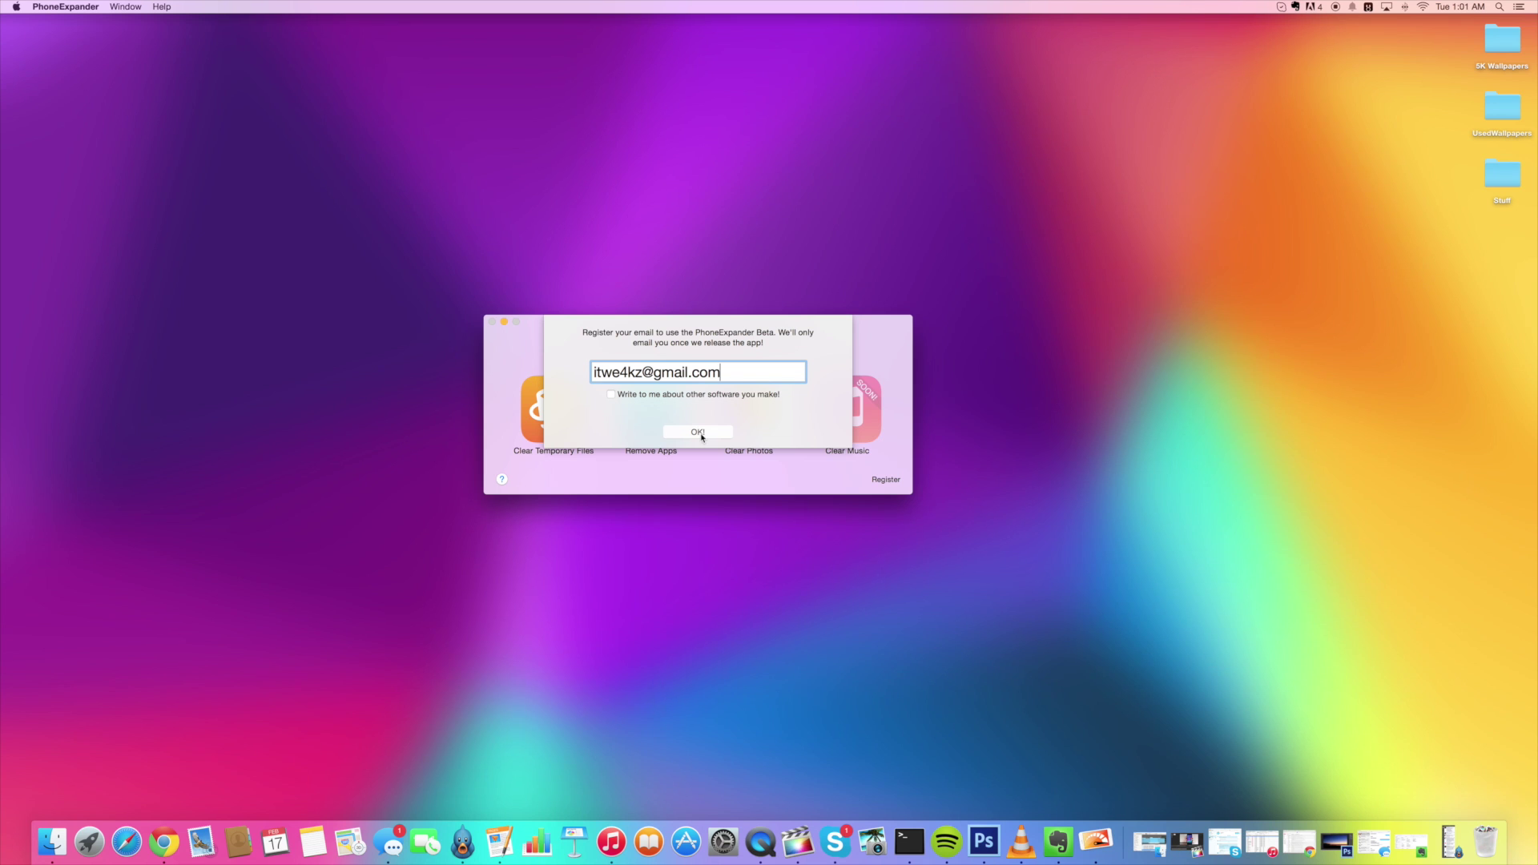
Confirm the registration, move the window up, and start the Clear Temporary Files scan
{"action": "left_click", "coordinate": [698, 433]}
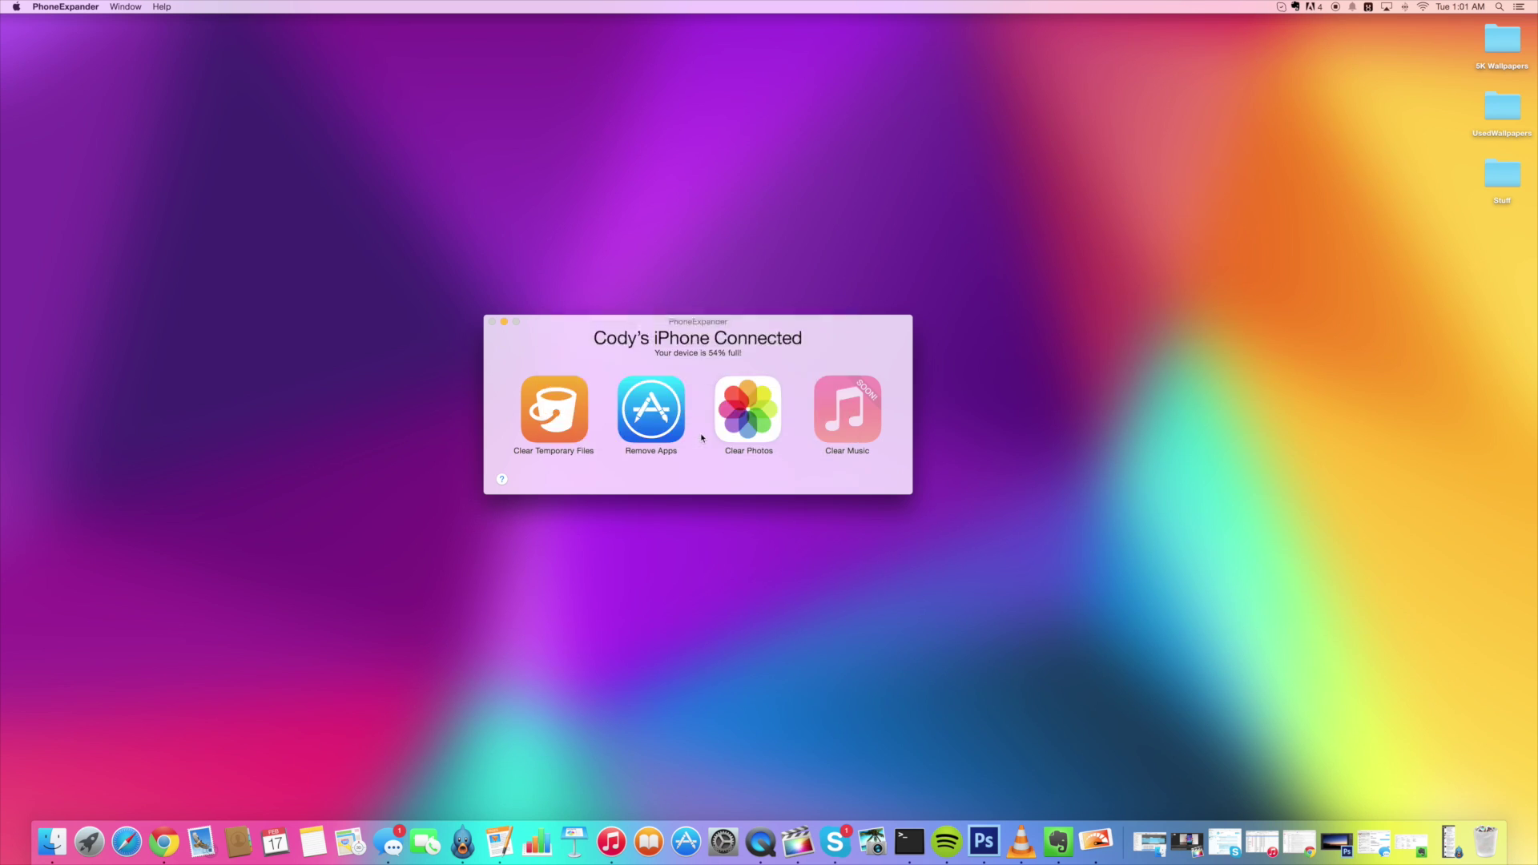
{"action": "left_click_drag", "start_coordinate": [710, 337], "coordinate": [731, 314]}
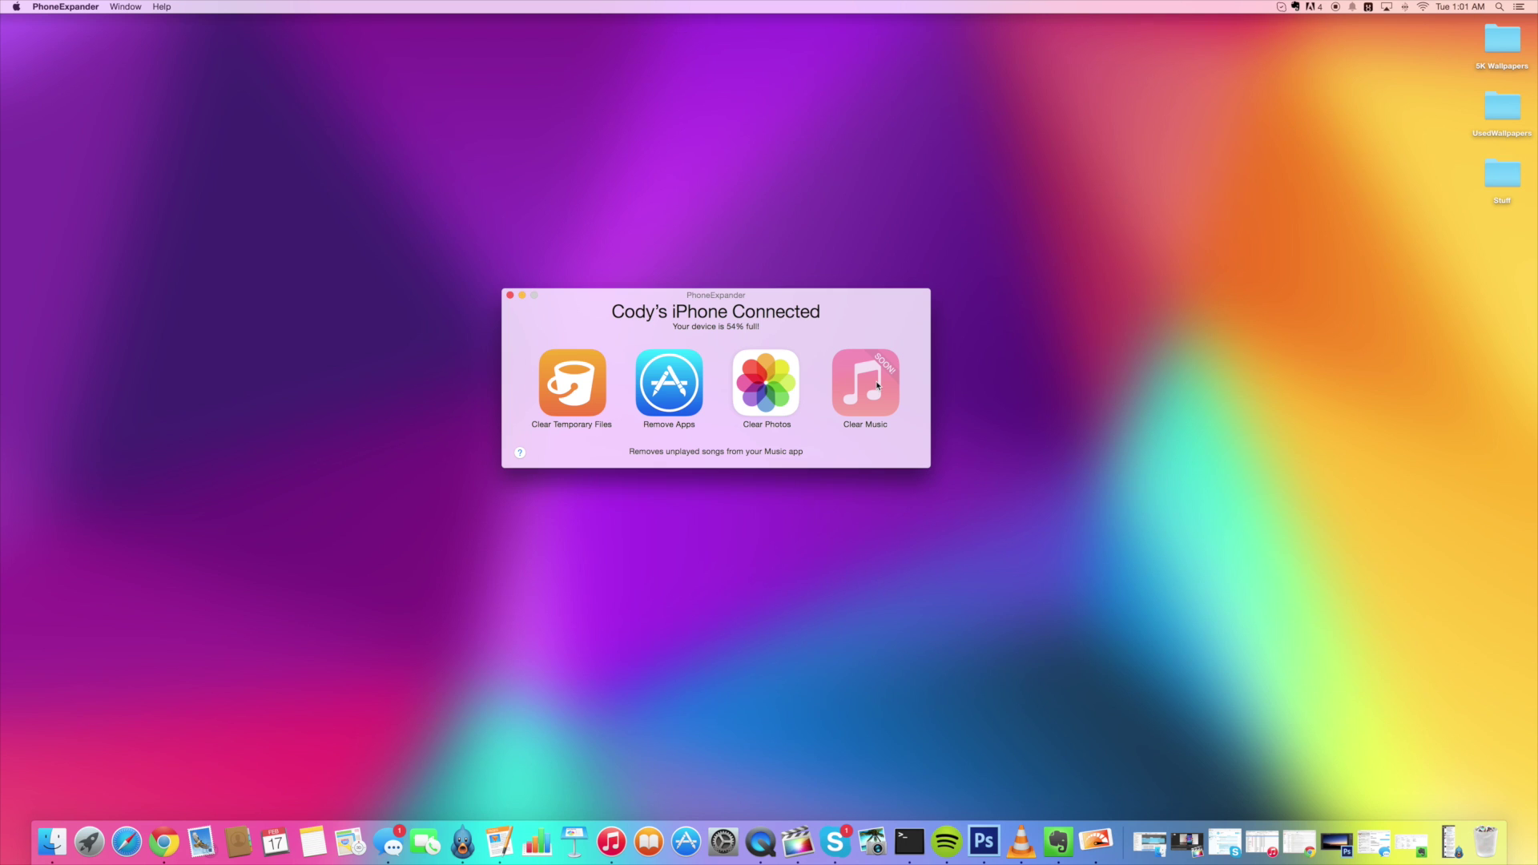
{"action": "left_click", "coordinate": [575, 386]}
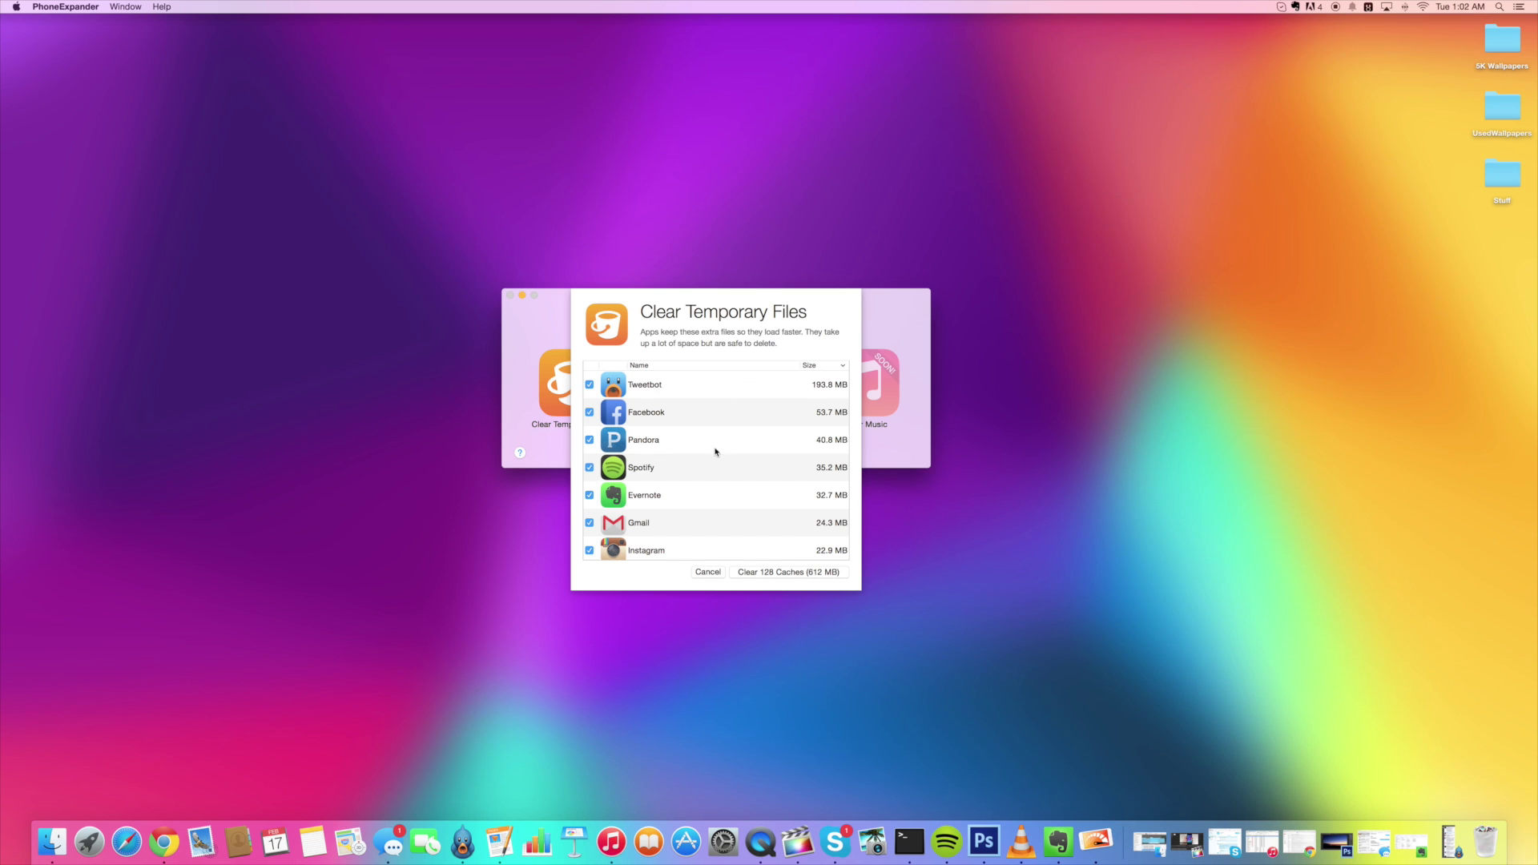
Review the 128 app caches (612 MB) found and clear them all
{"action": "scroll", "coordinate": [716, 451], "scroll_direction": "down", "scroll_amount": 15}
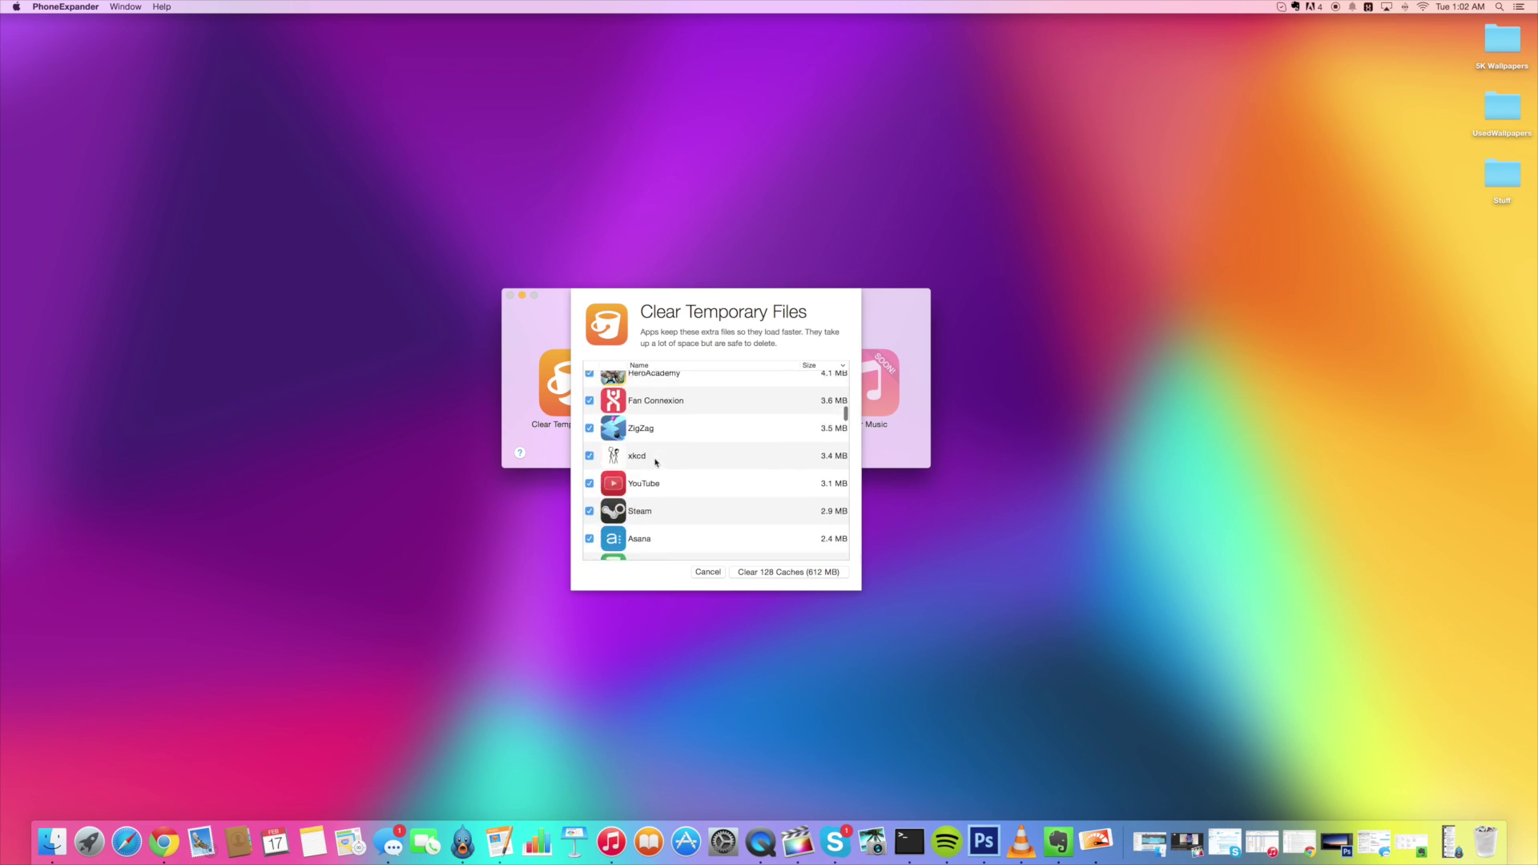
{"action": "scroll", "coordinate": [655, 462], "scroll_direction": "up", "scroll_amount": 15}
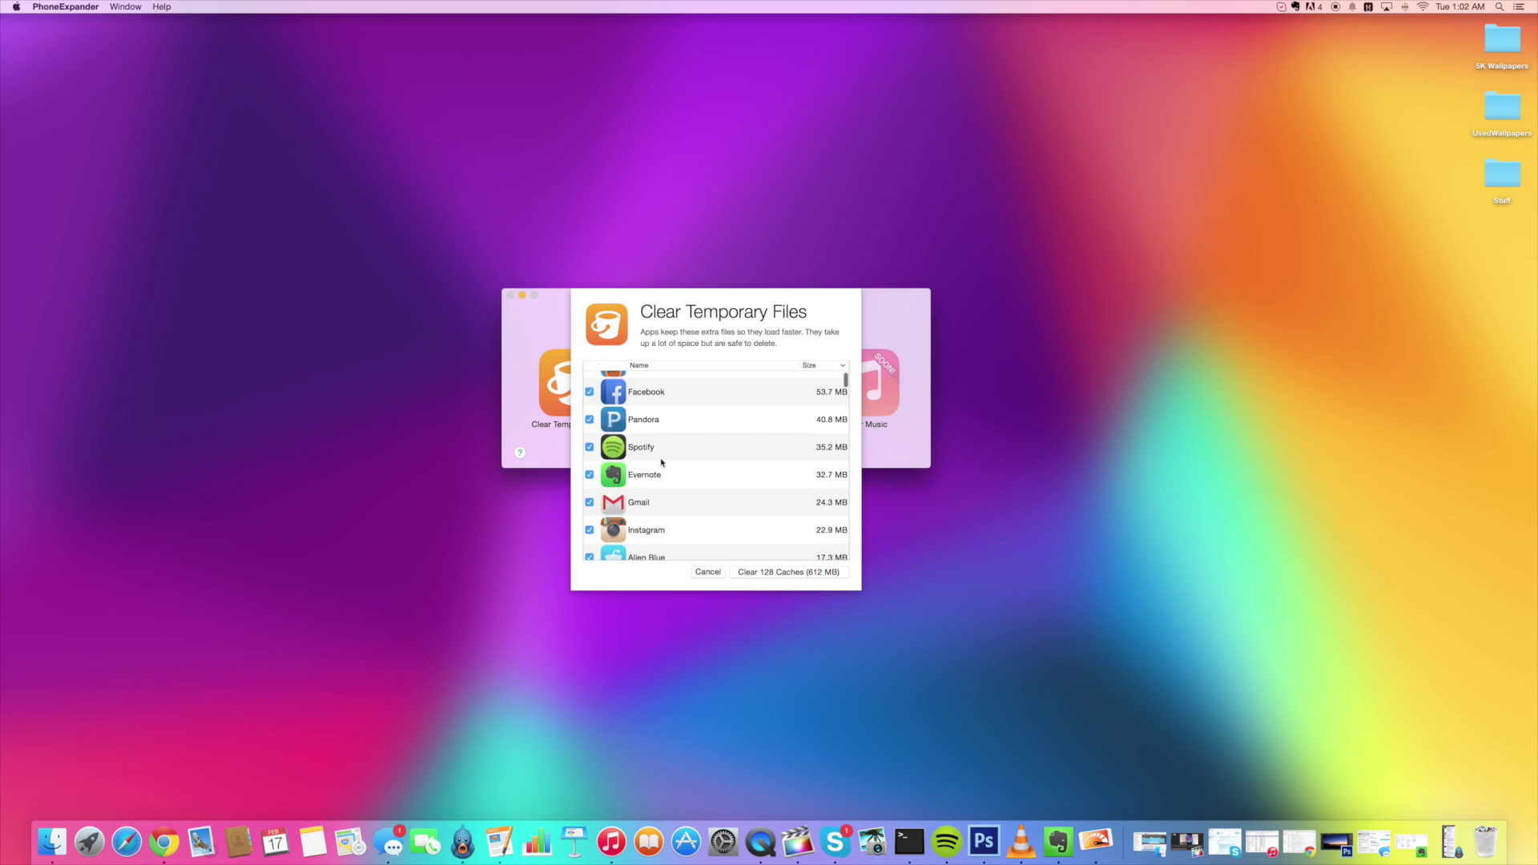
{"action": "scroll", "coordinate": [662, 463], "scroll_direction": "up", "scroll_amount": 2}
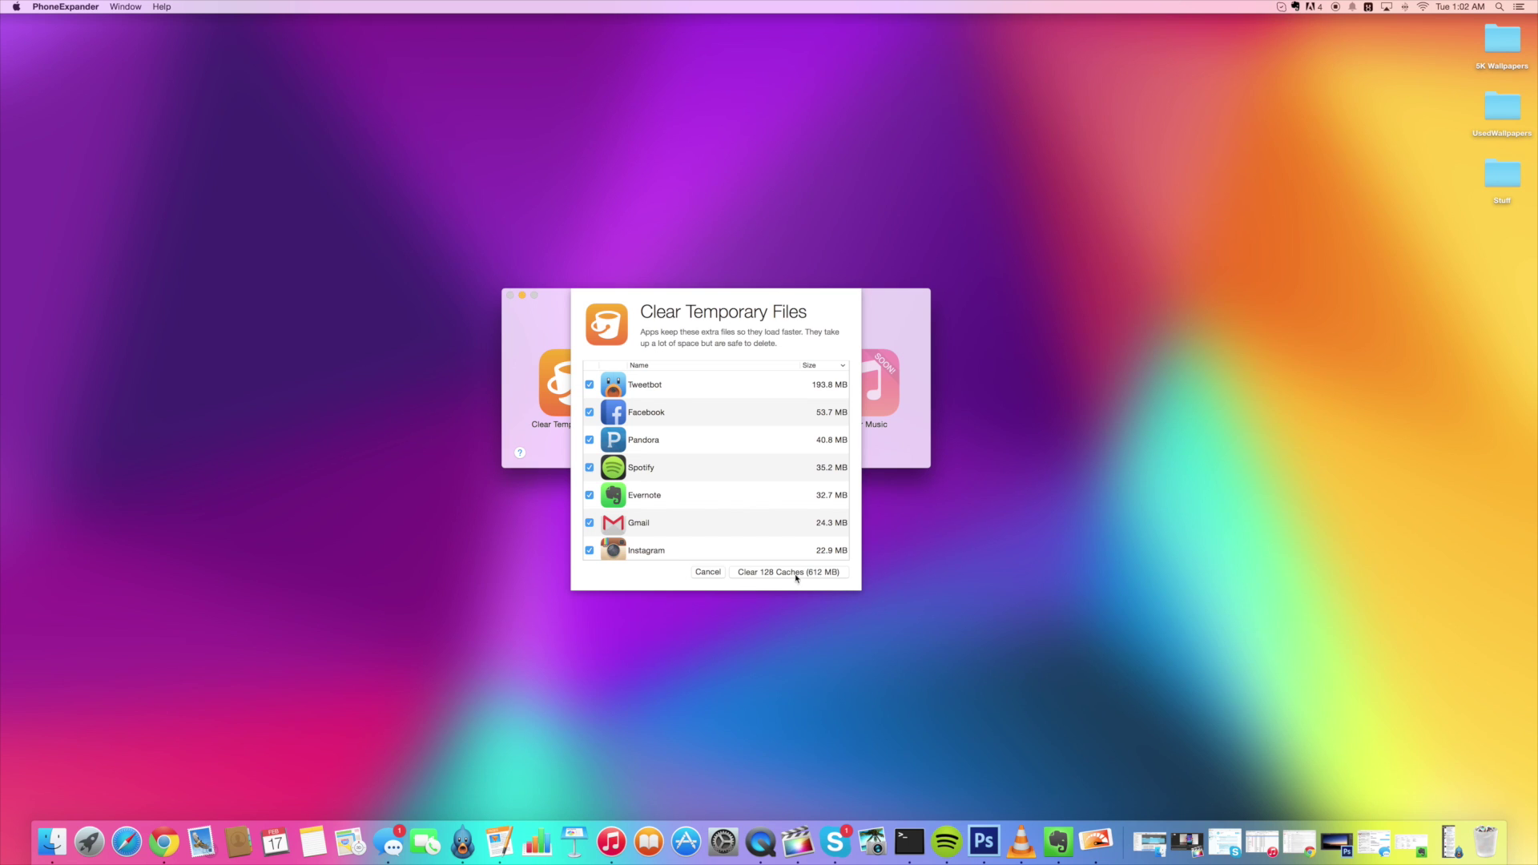
{"action": "left_click", "coordinate": [796, 573]}
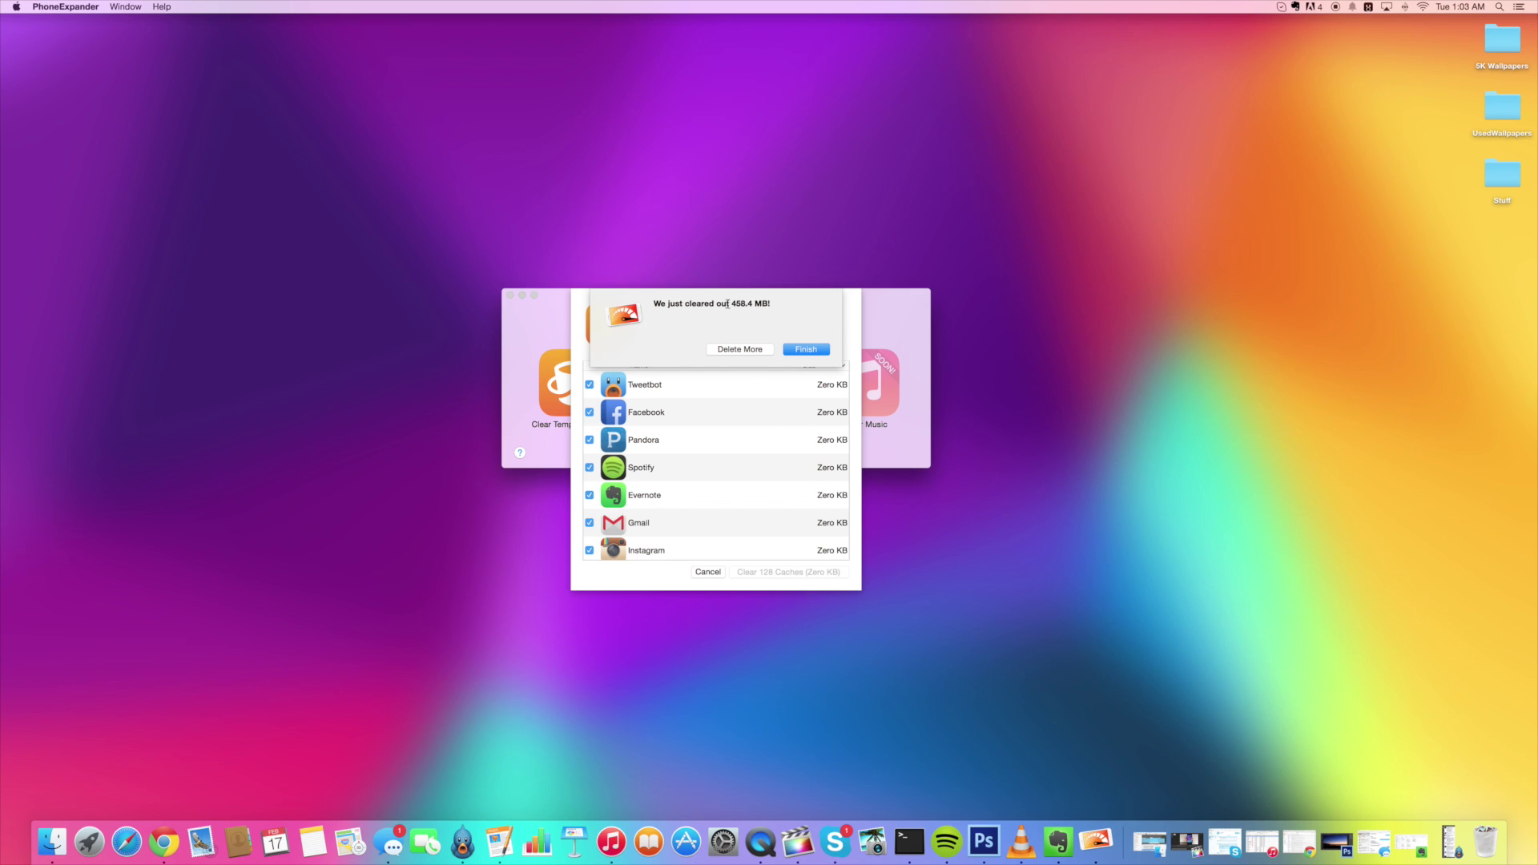
Finish the cache cleanup after 458.4 MB freed, returning to the overview at 53% full
{"action": "left_click", "coordinate": [806, 350]}
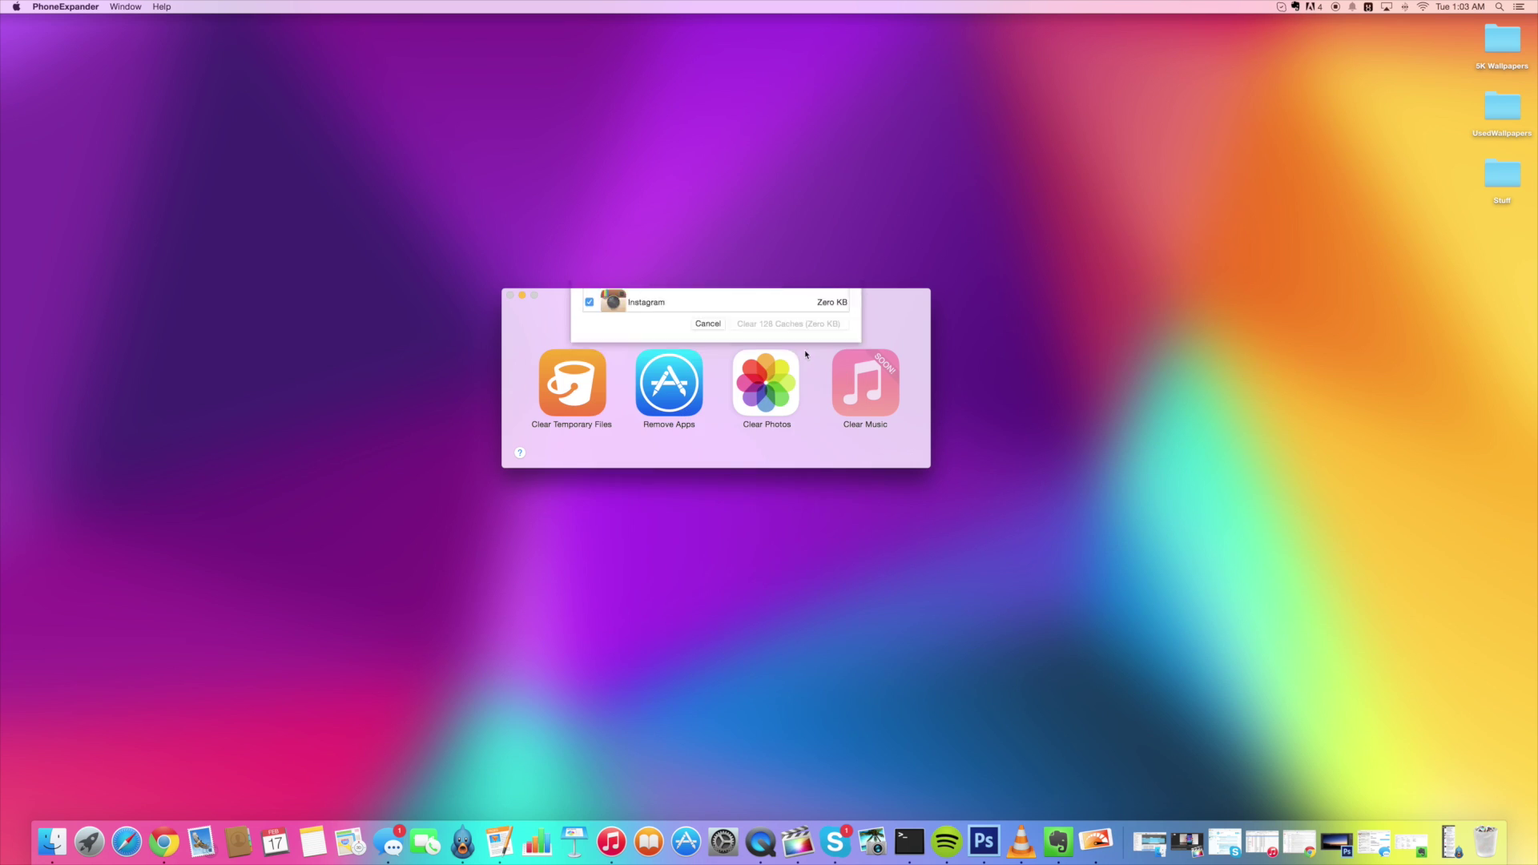
In Remove Apps, mark iMovie, GarageBand and Keynote for removal
{"action": "left_click", "coordinate": [664, 384]}
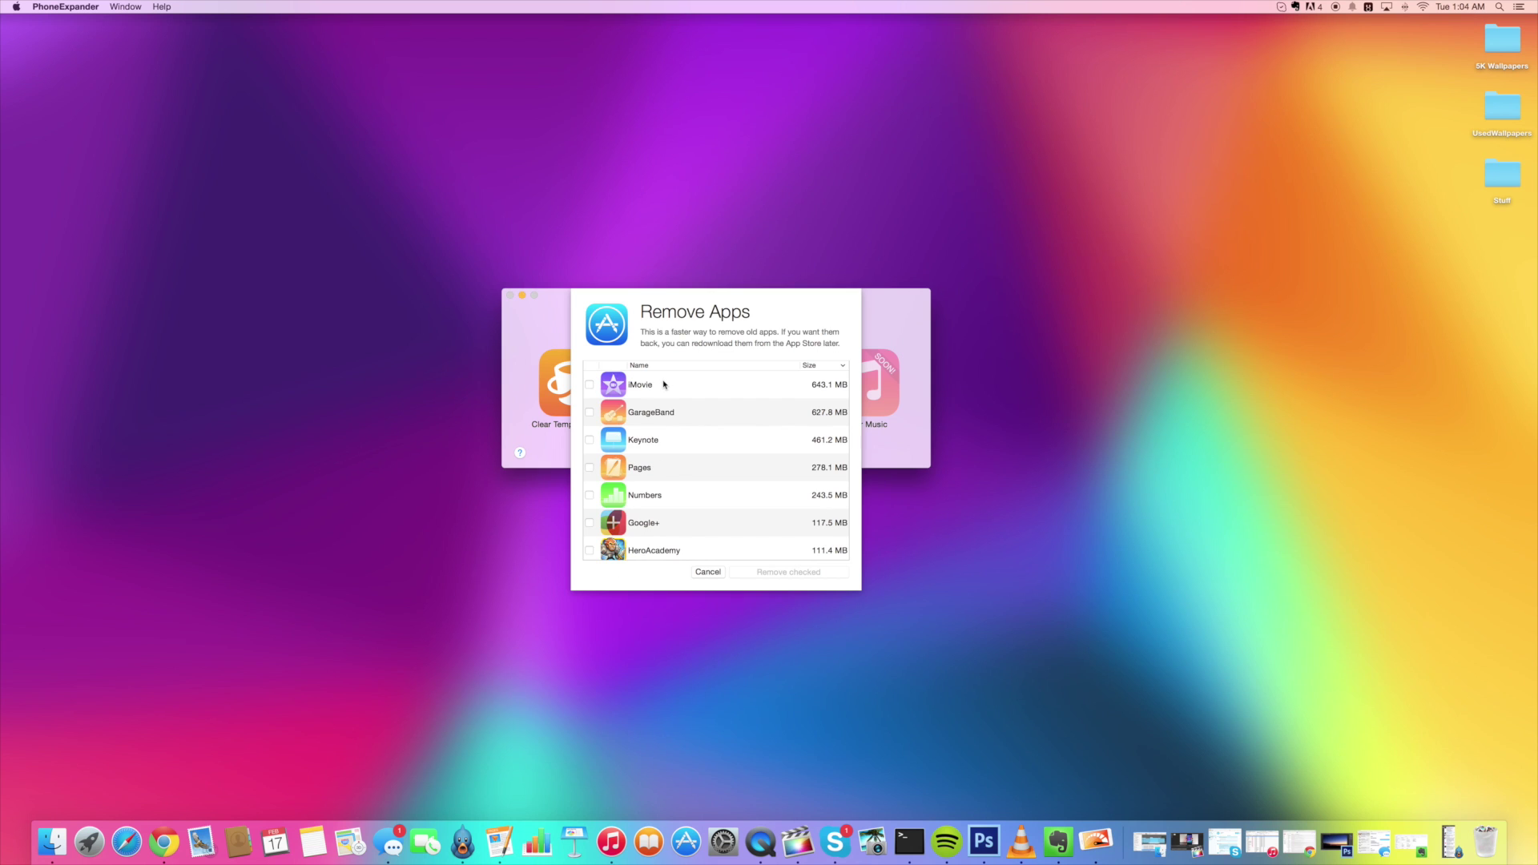
{"action": "left_click", "coordinate": [588, 386]}
{"action": "left_click", "coordinate": [589, 386]}
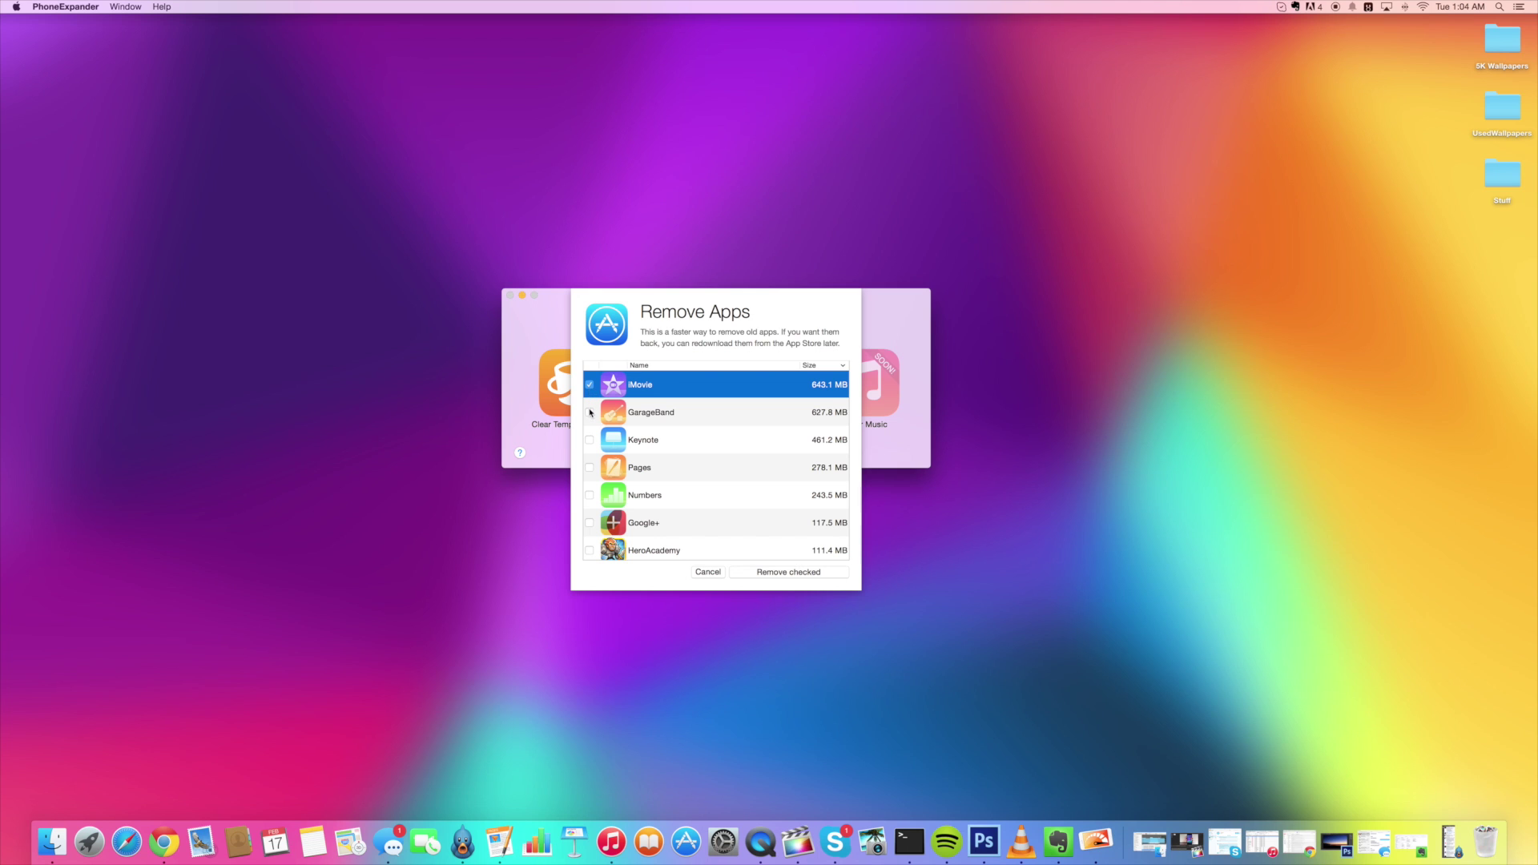
{"action": "left_click", "coordinate": [590, 412]}
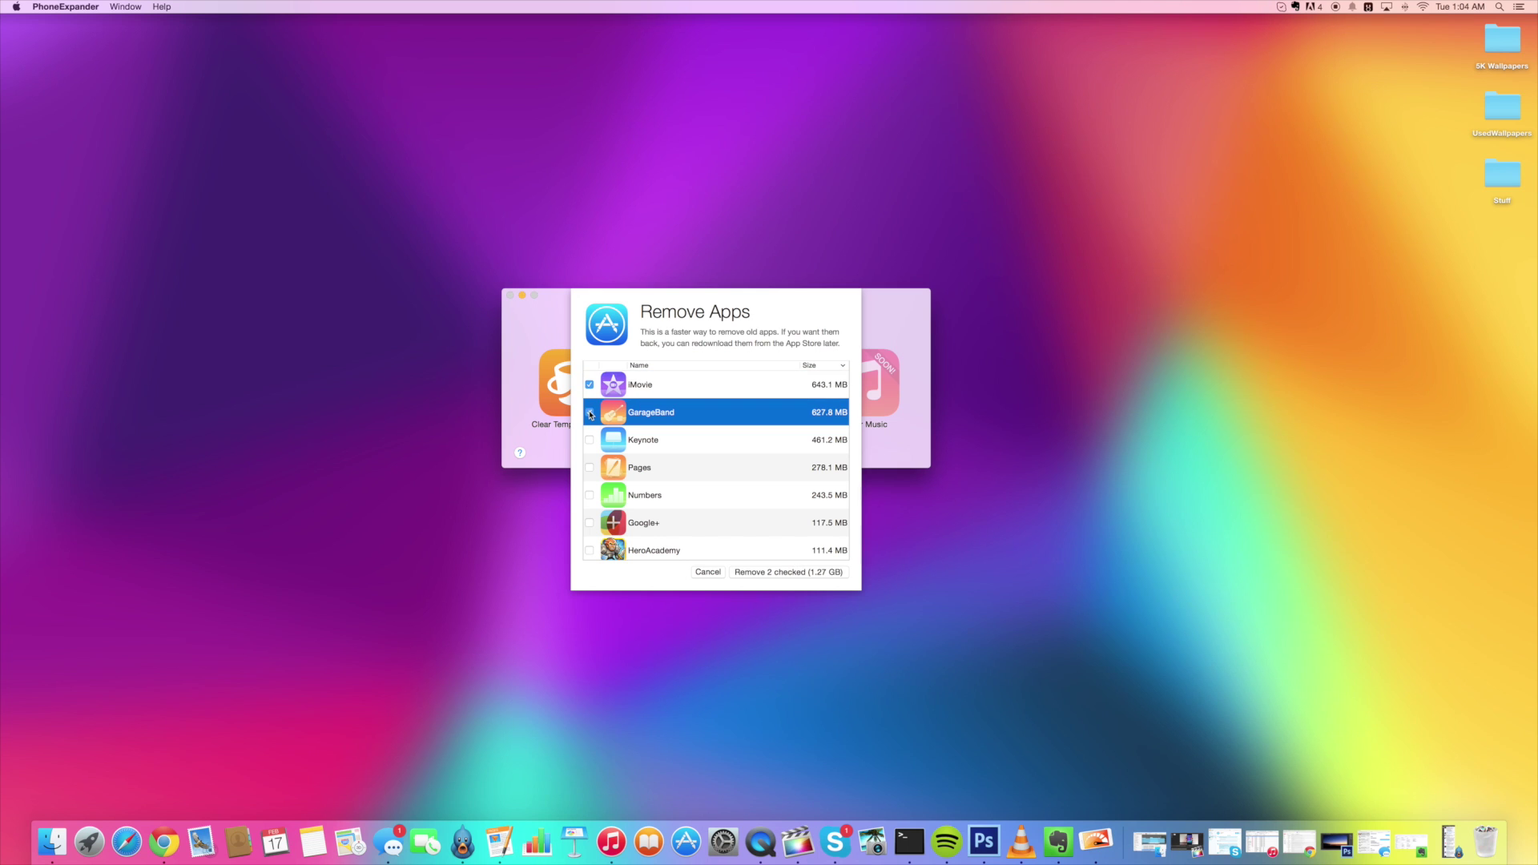
{"action": "left_click", "coordinate": [589, 441]}
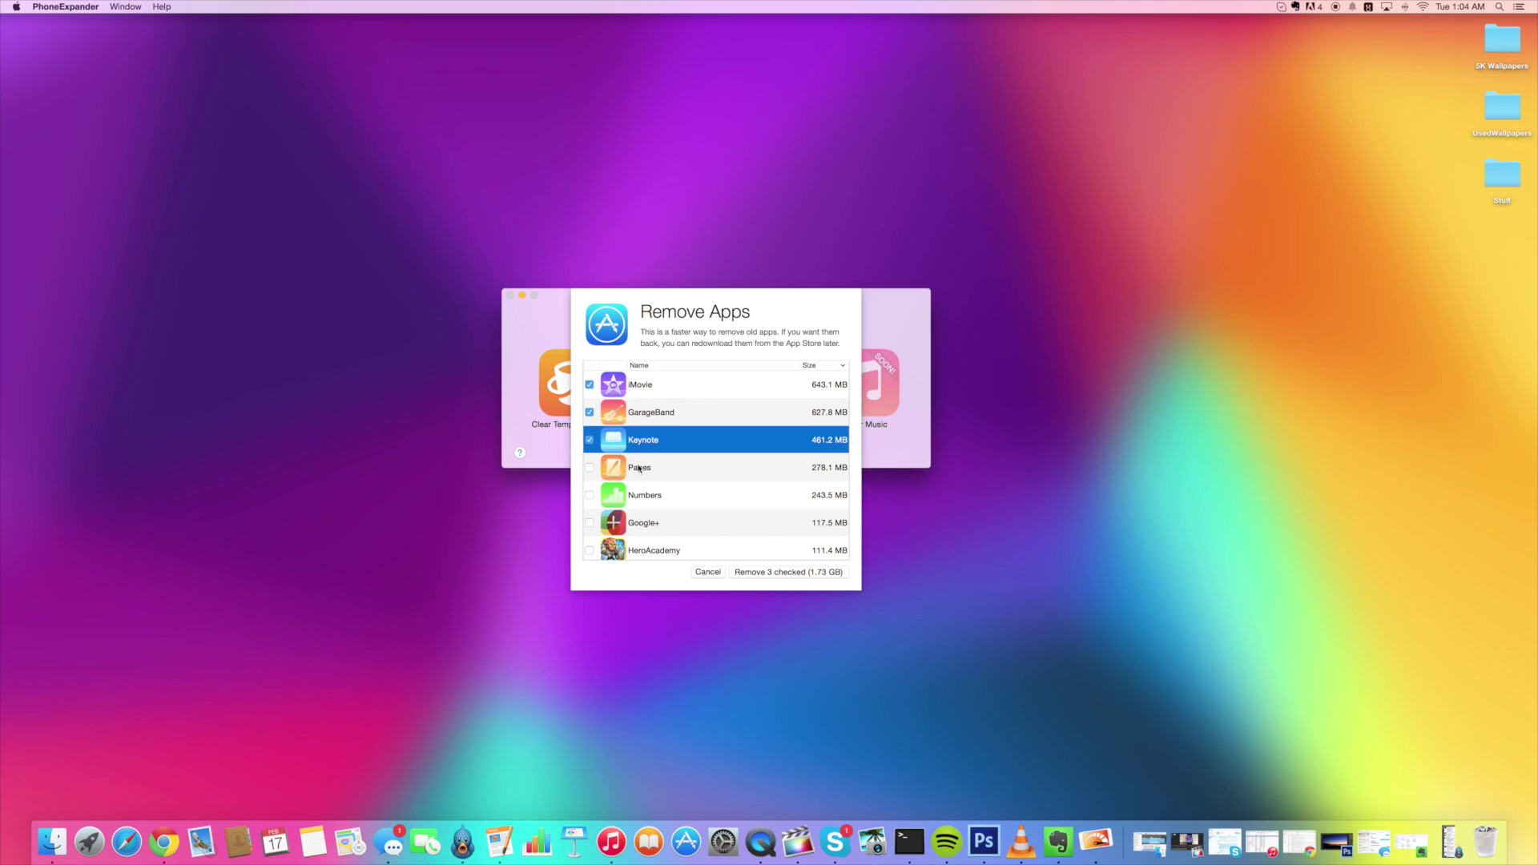
Mark TwoDots for removal and scroll further down the app list
{"action": "scroll", "coordinate": [651, 501], "scroll_direction": "down", "scroll_amount": 2}
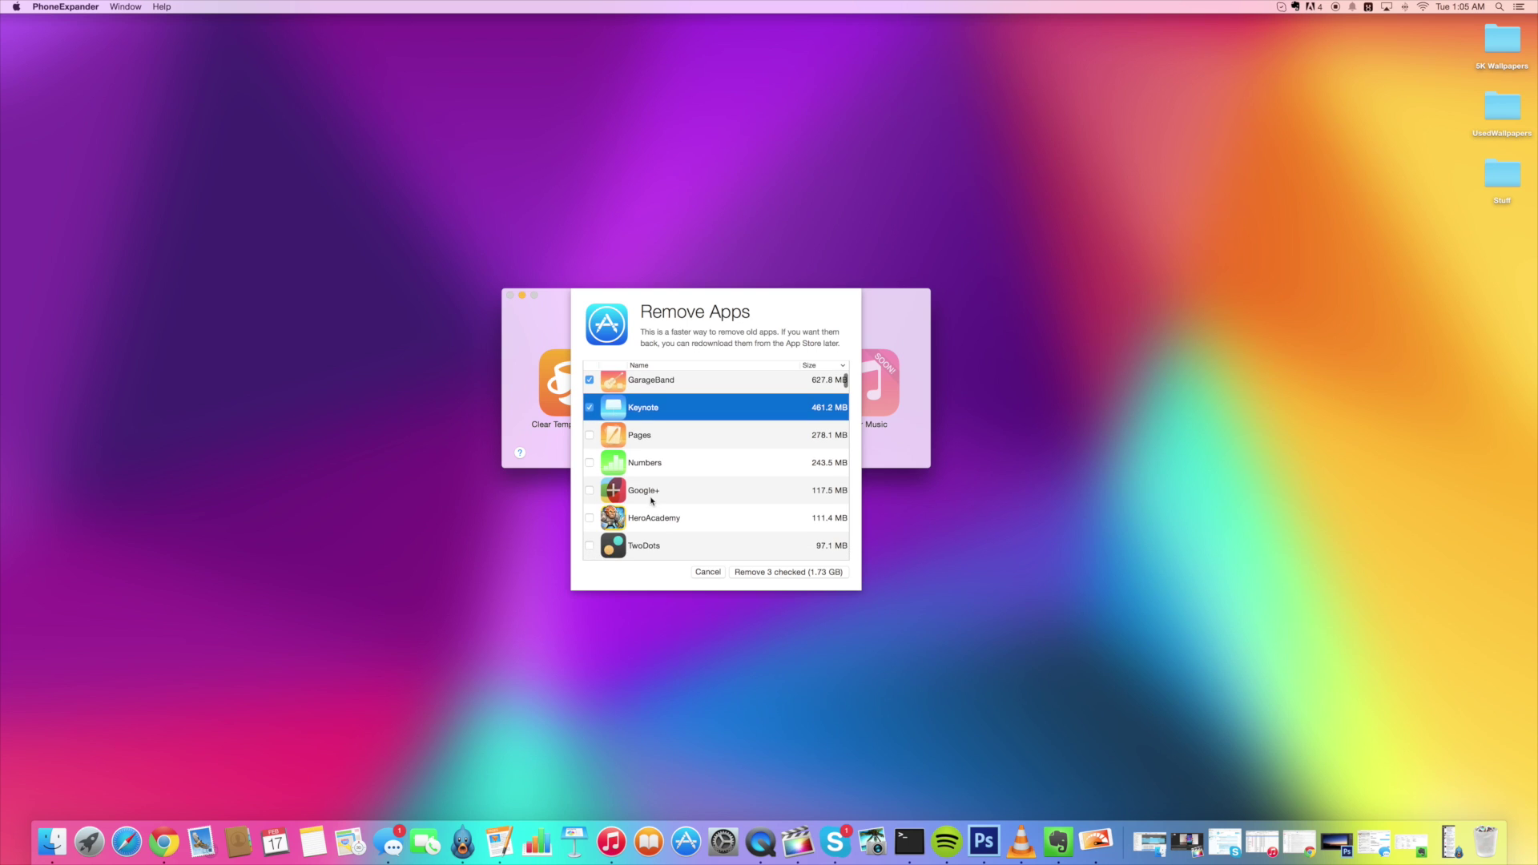
{"action": "scroll", "coordinate": [650, 473], "scroll_direction": "down", "scroll_amount": 3}
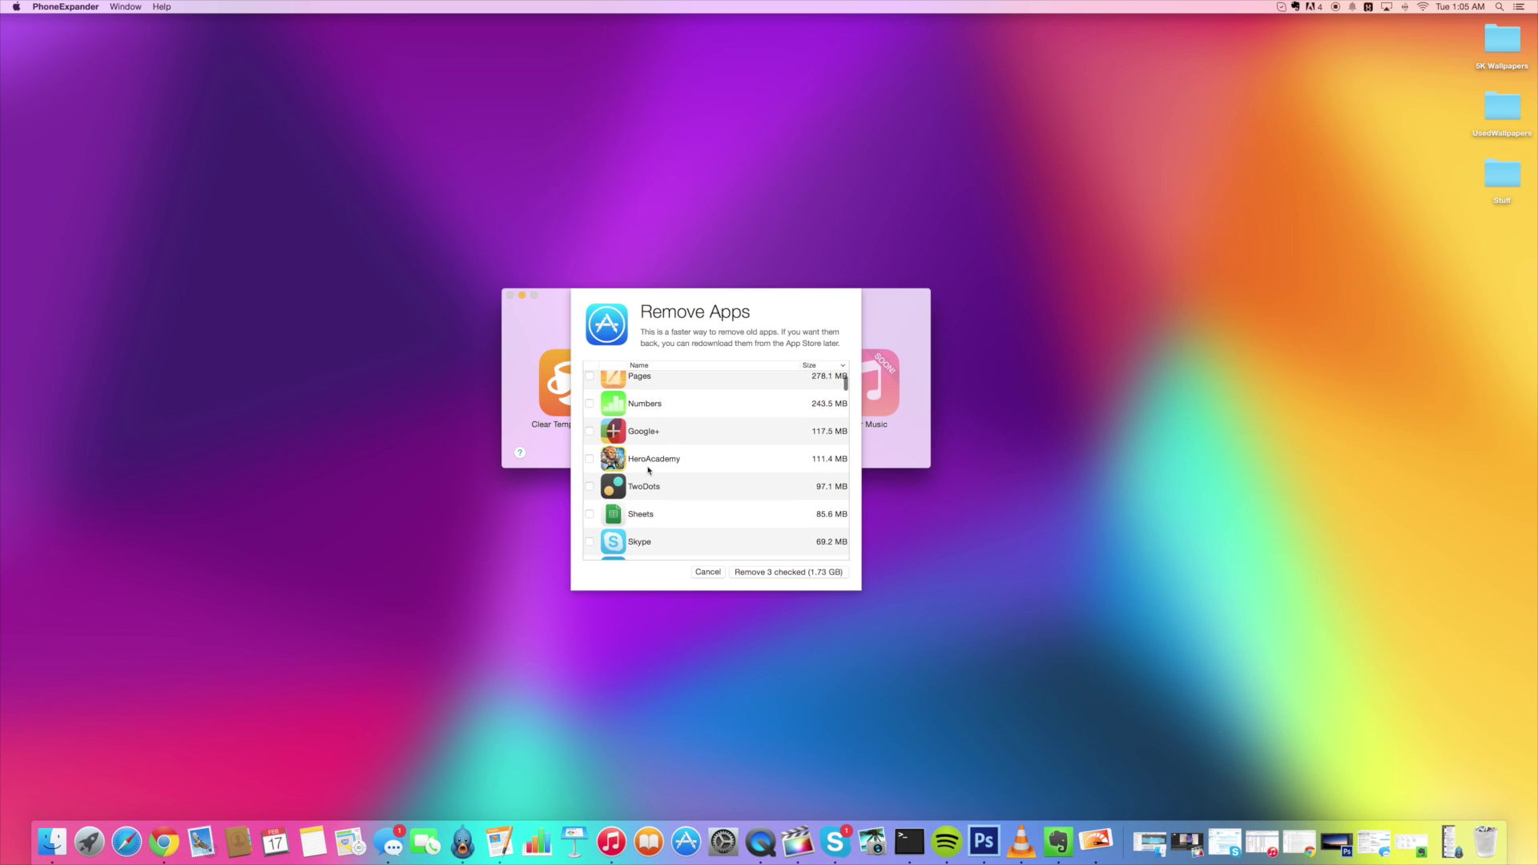
{"action": "scroll", "coordinate": [649, 470], "scroll_direction": "down", "scroll_amount": 2}
{"action": "left_click", "coordinate": [589, 448]}
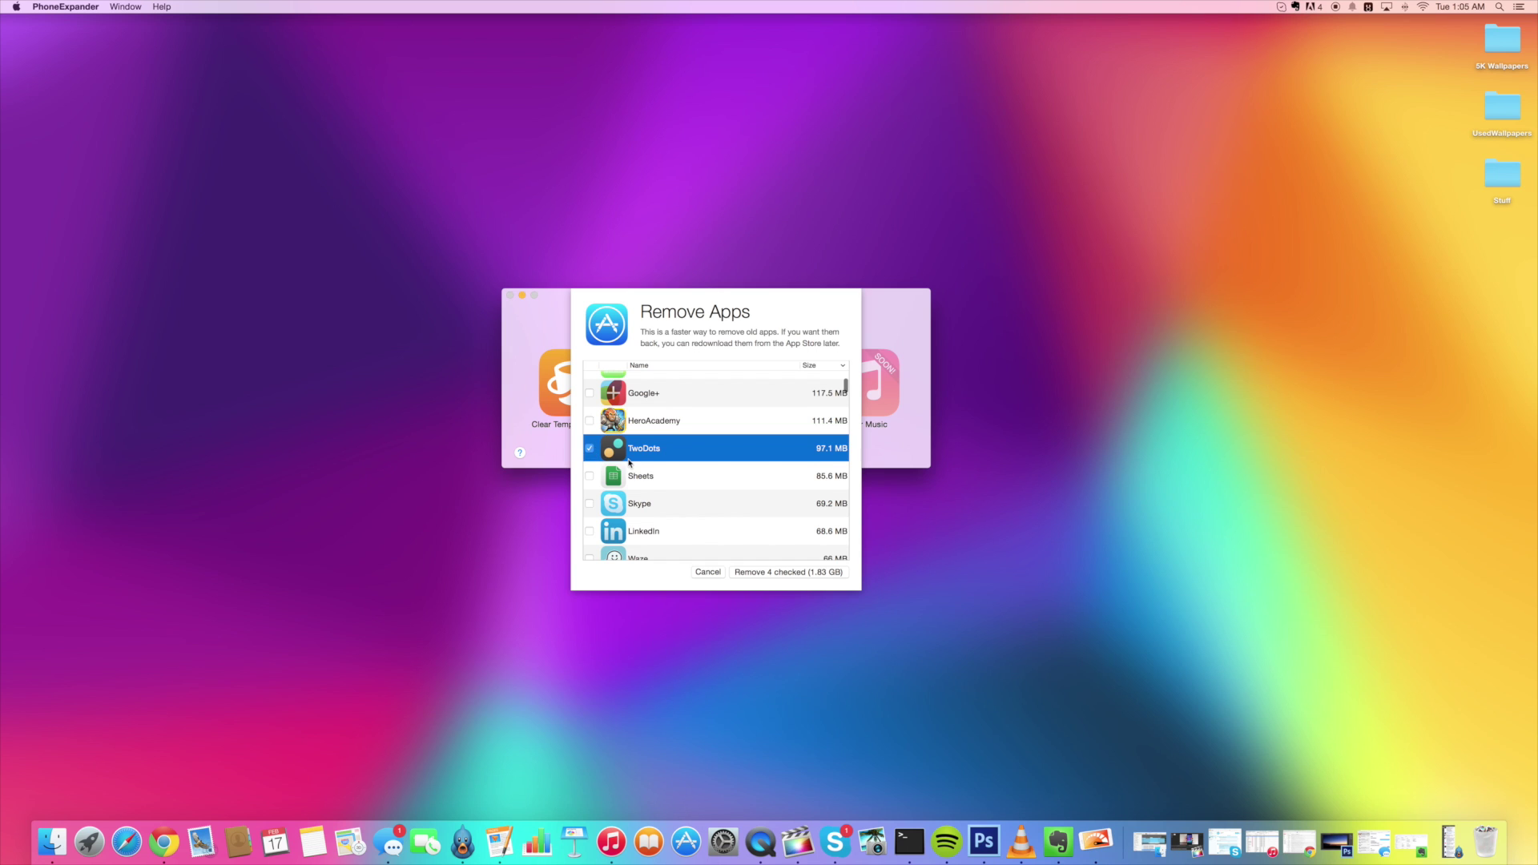
{"action": "scroll", "coordinate": [631, 462], "scroll_direction": "down", "scroll_amount": 3}
{"action": "scroll", "coordinate": [638, 468], "scroll_direction": "down", "scroll_amount": 2}
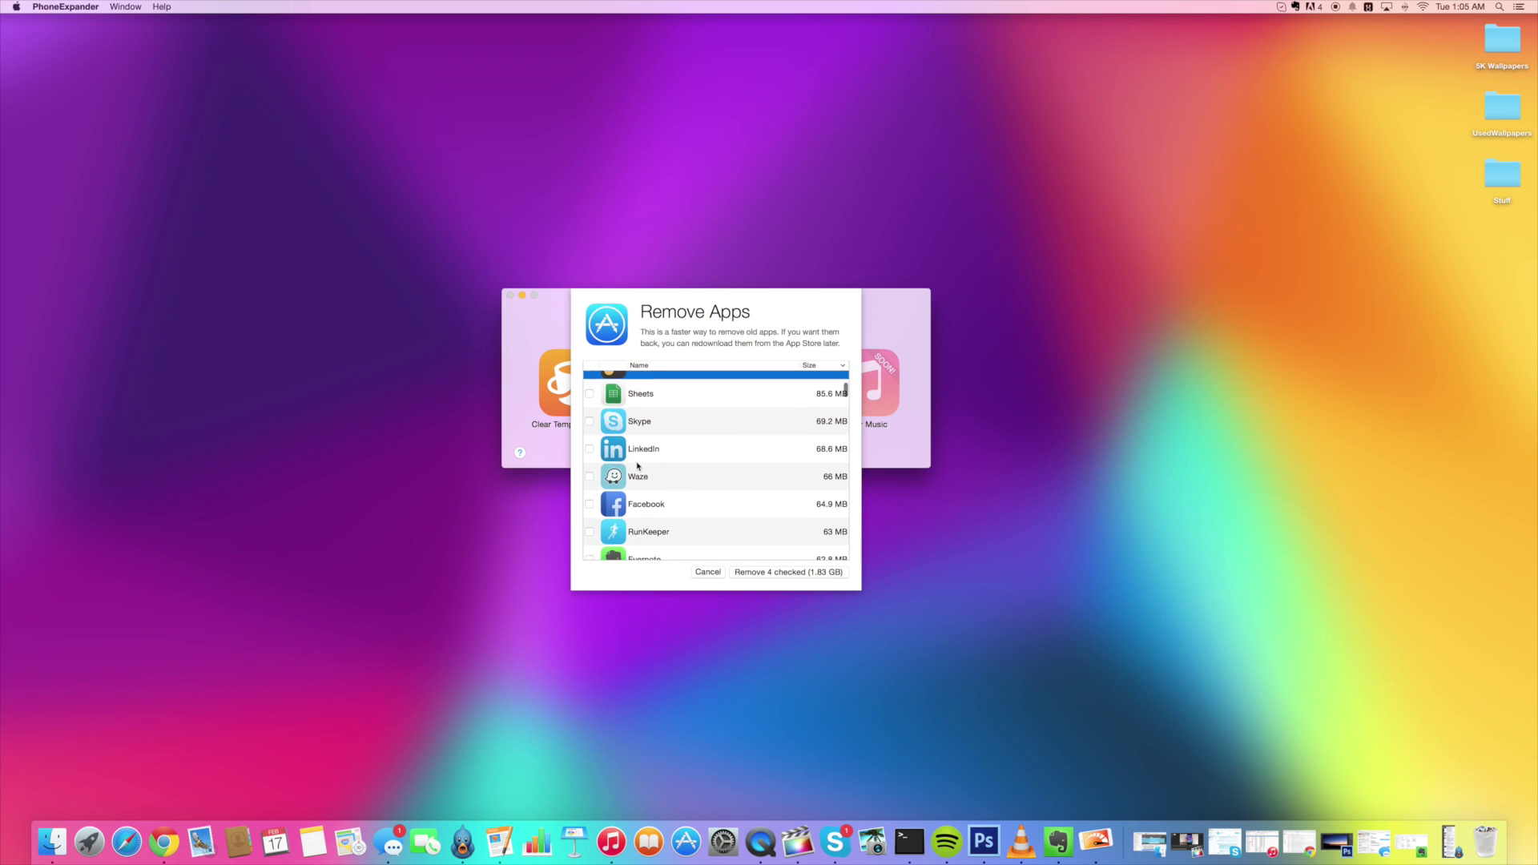
{"action": "scroll", "coordinate": [638, 467], "scroll_direction": "down", "scroll_amount": 2}
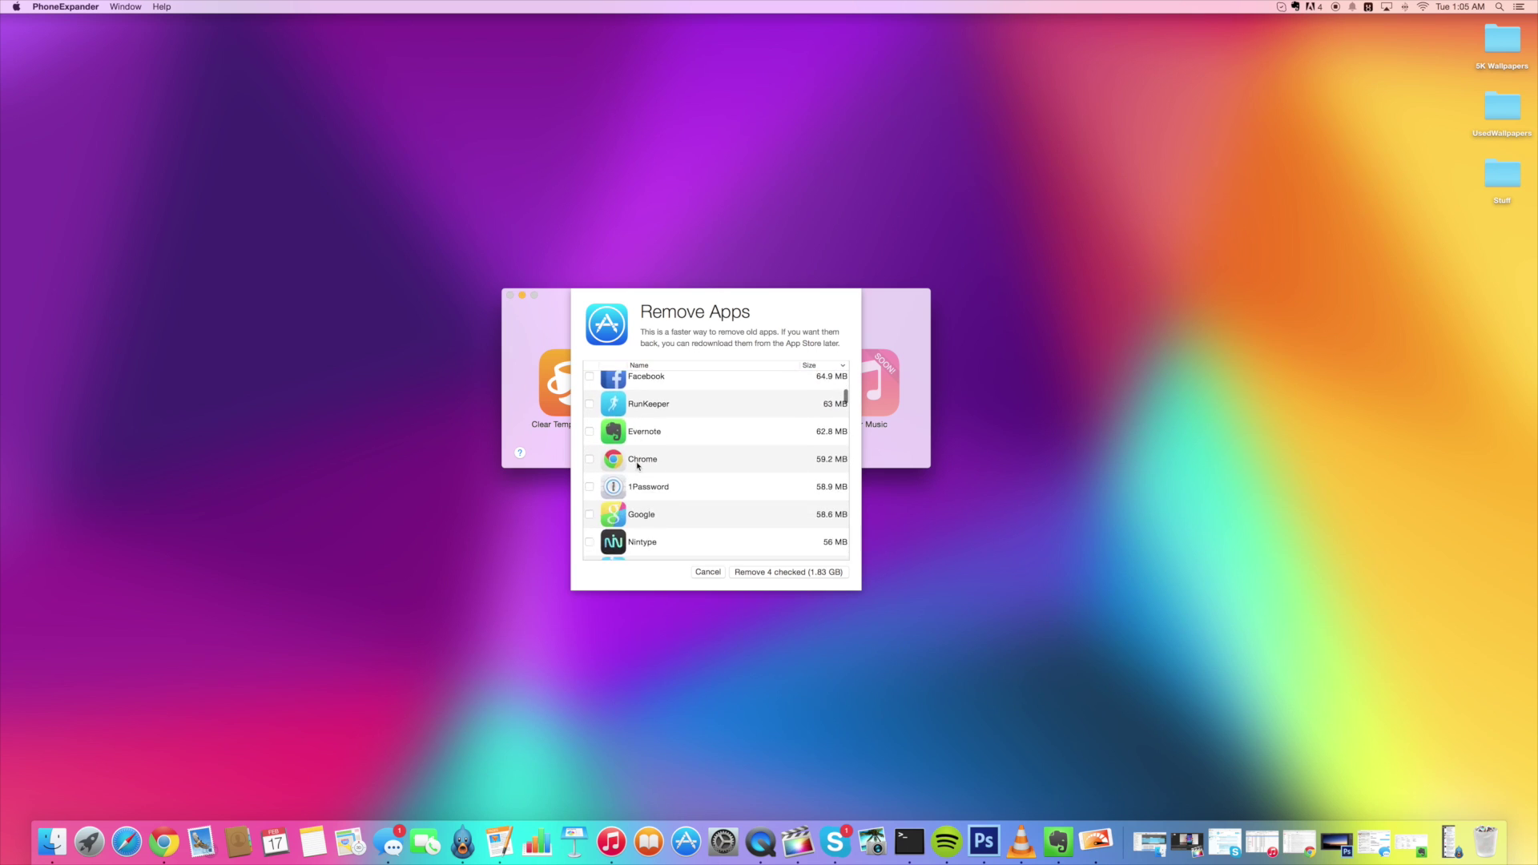
{"action": "scroll", "coordinate": [638, 465], "scroll_direction": "down", "scroll_amount": 3}
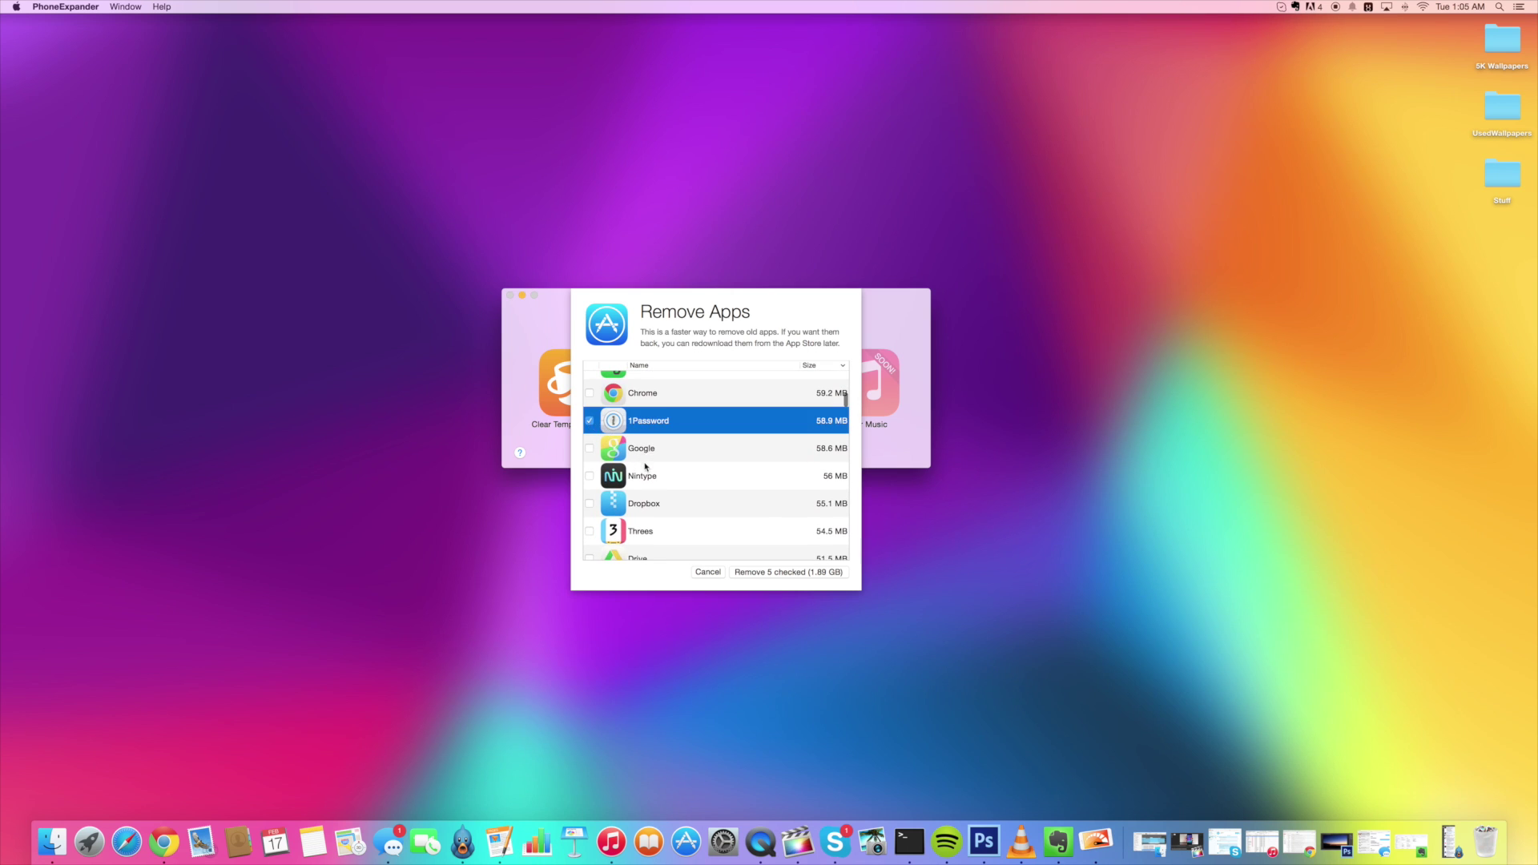
{"action": "scroll", "coordinate": [646, 466], "scroll_direction": "down", "scroll_amount": 1}
{"action": "scroll", "coordinate": [641, 465], "scroll_direction": "down", "scroll_amount": 2}
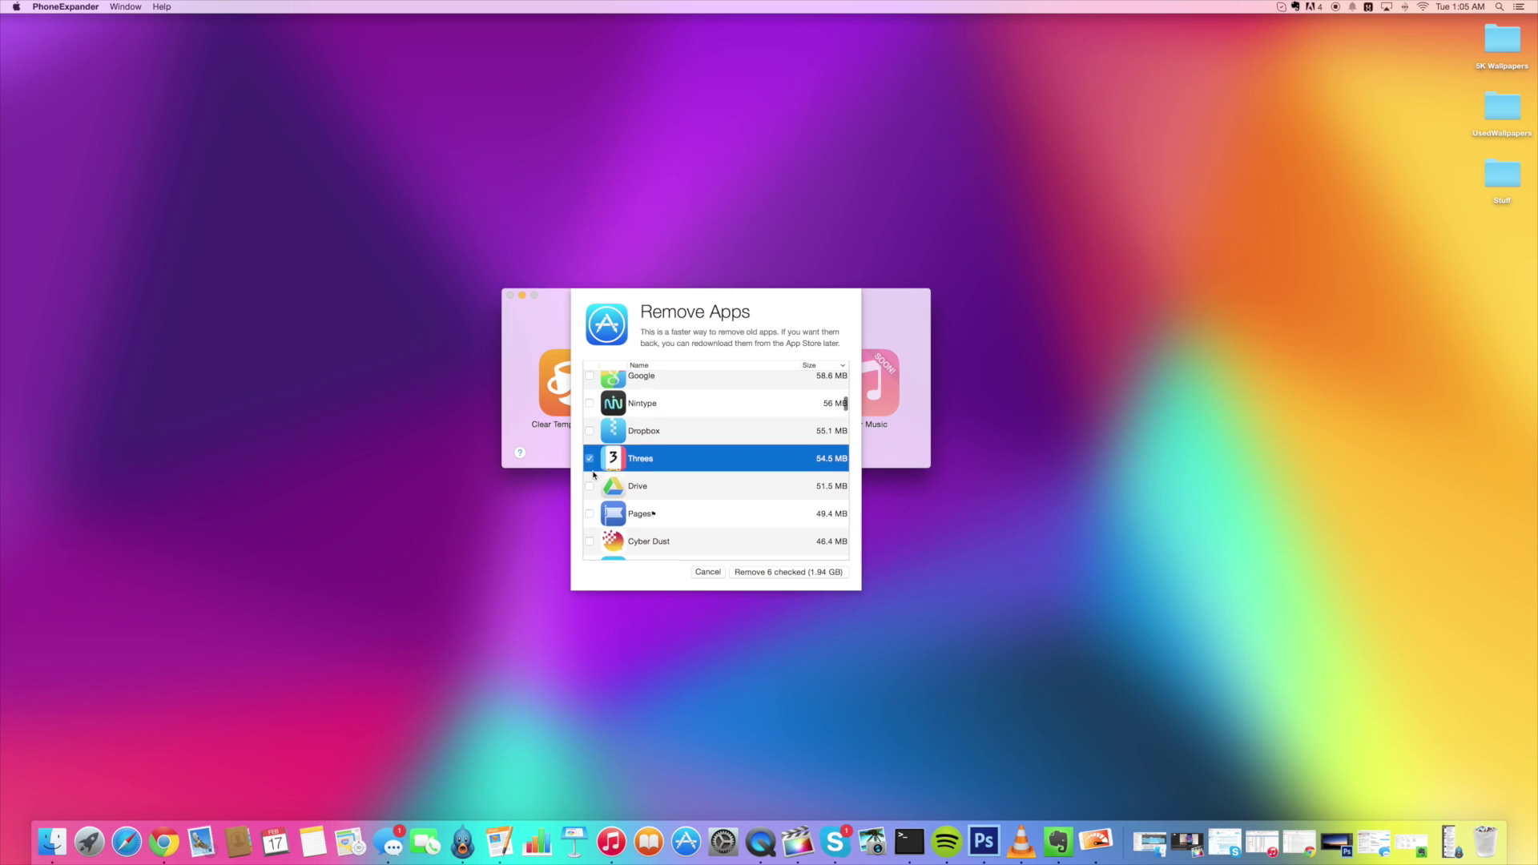
{"action": "scroll", "coordinate": [593, 474], "scroll_direction": "down", "scroll_amount": 2}
{"action": "scroll", "coordinate": [592, 484], "scroll_direction": "down", "scroll_amount": 2}
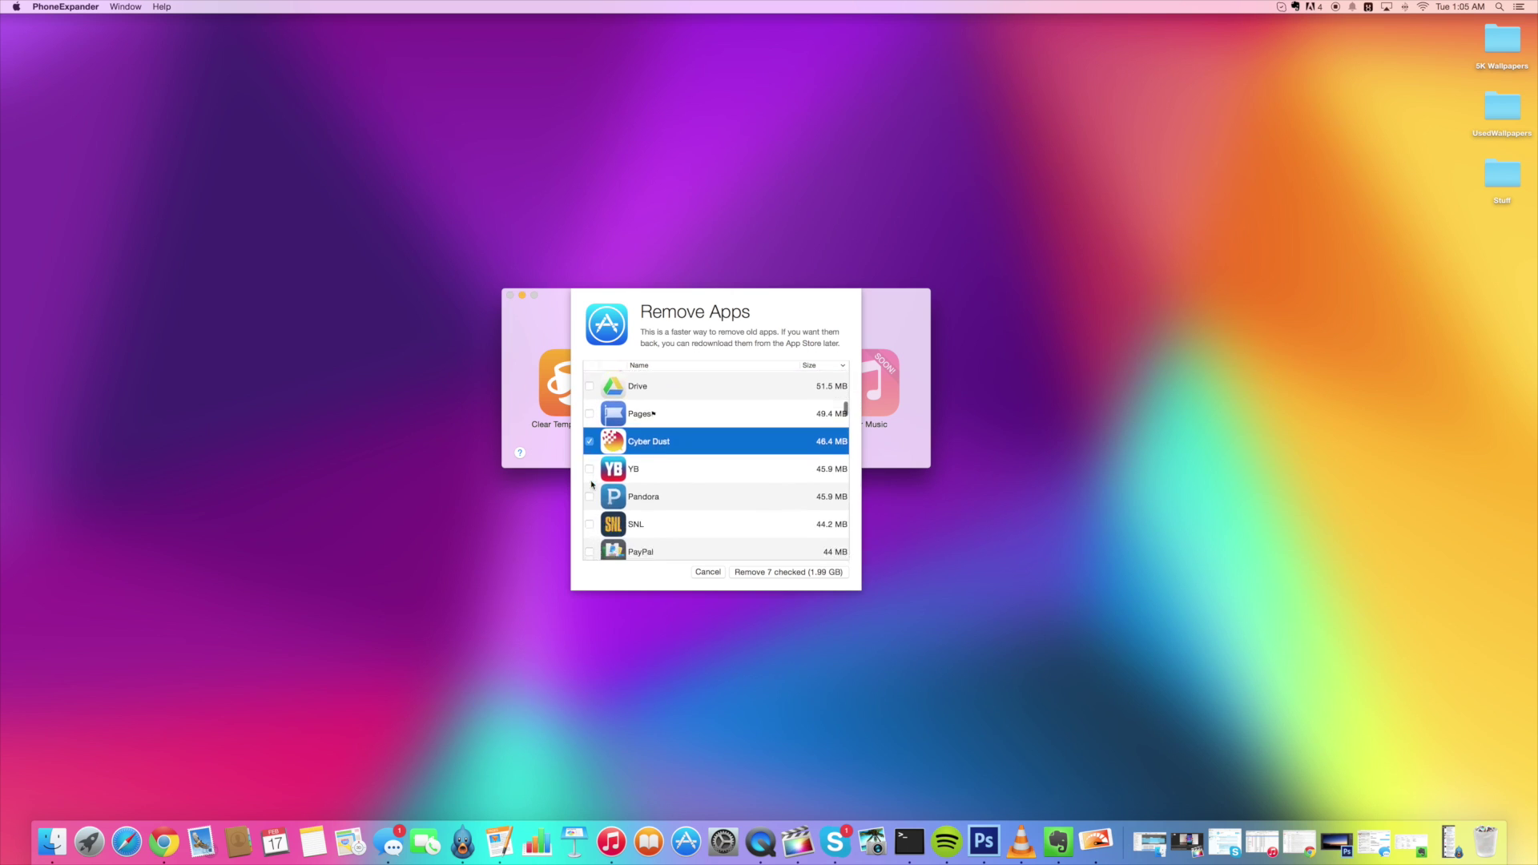
{"action": "scroll", "coordinate": [592, 476], "scroll_direction": "down", "scroll_amount": 4}
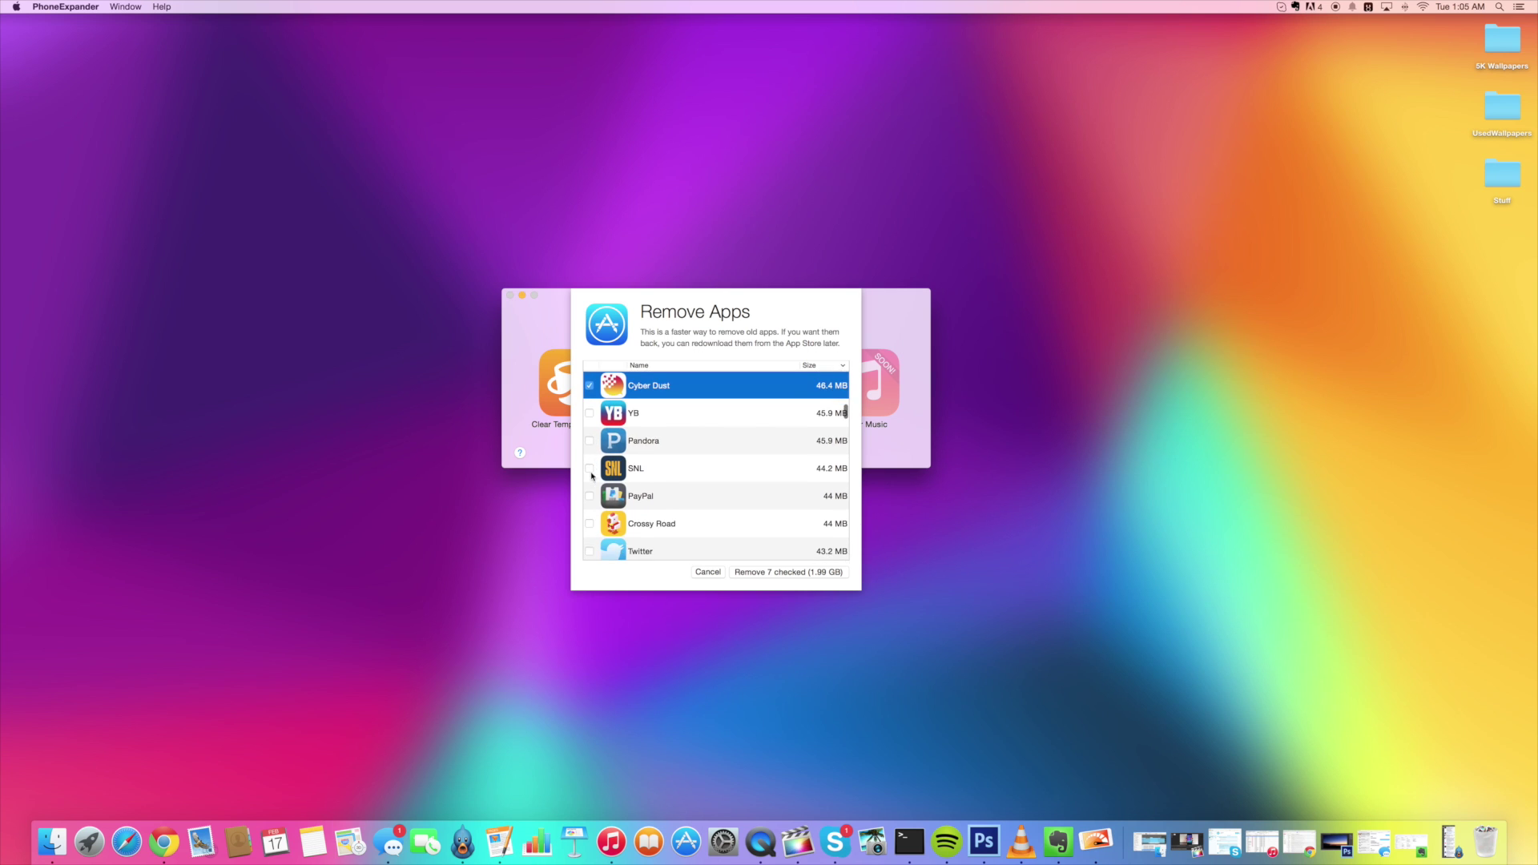
{"action": "scroll", "coordinate": [592, 476], "scroll_direction": "down", "scroll_amount": 3}
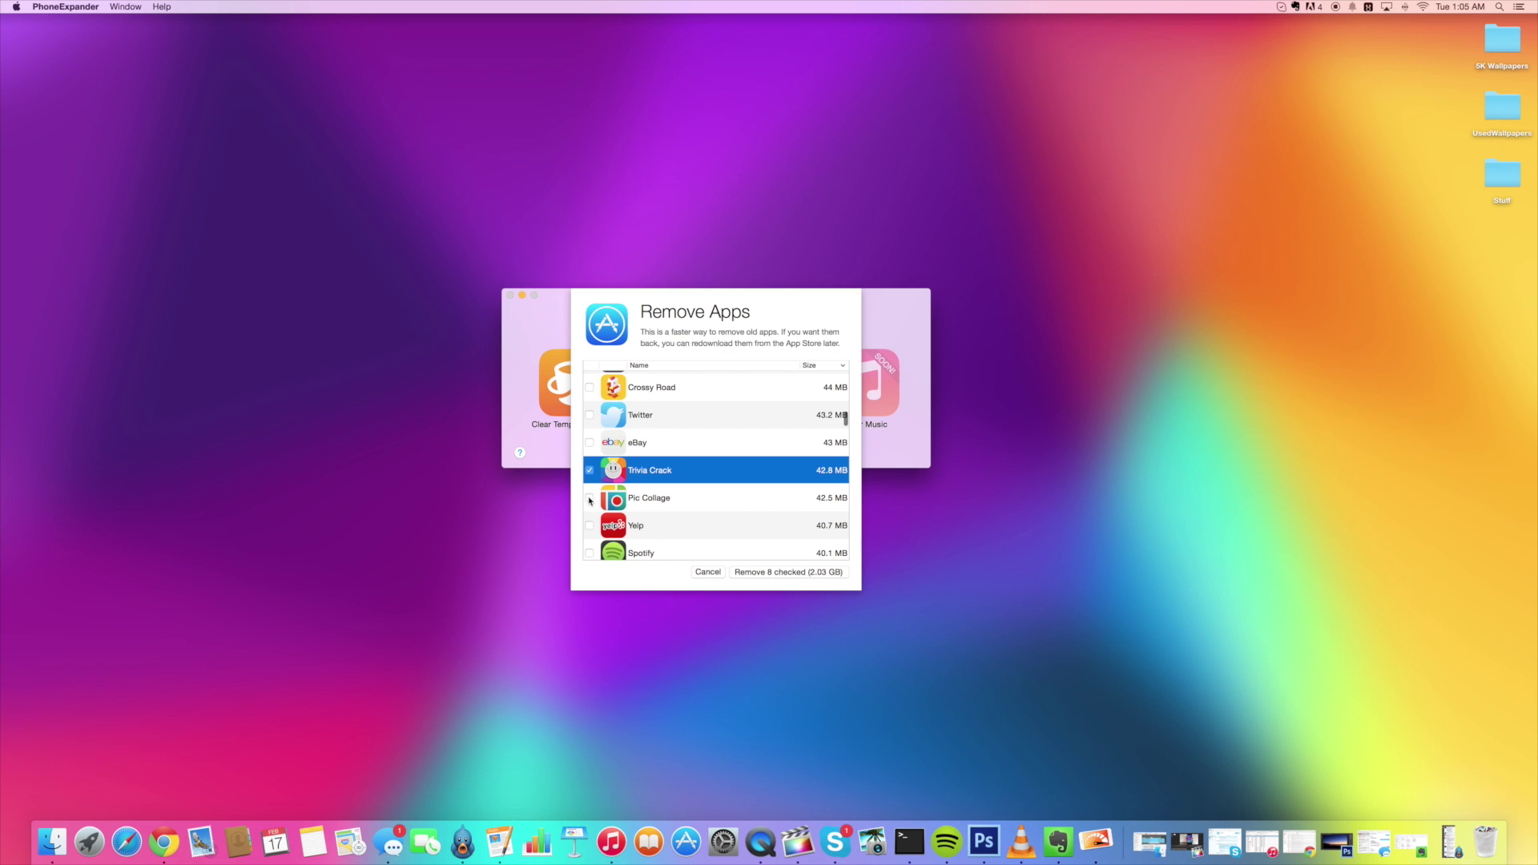
Mark Yelp, VocaLive, iHeartRadio, PencilSketch and Live Extra for removal
{"action": "scroll", "coordinate": [590, 496], "scroll_direction": "down", "scroll_amount": 2}
{"action": "left_click", "coordinate": [591, 472]}
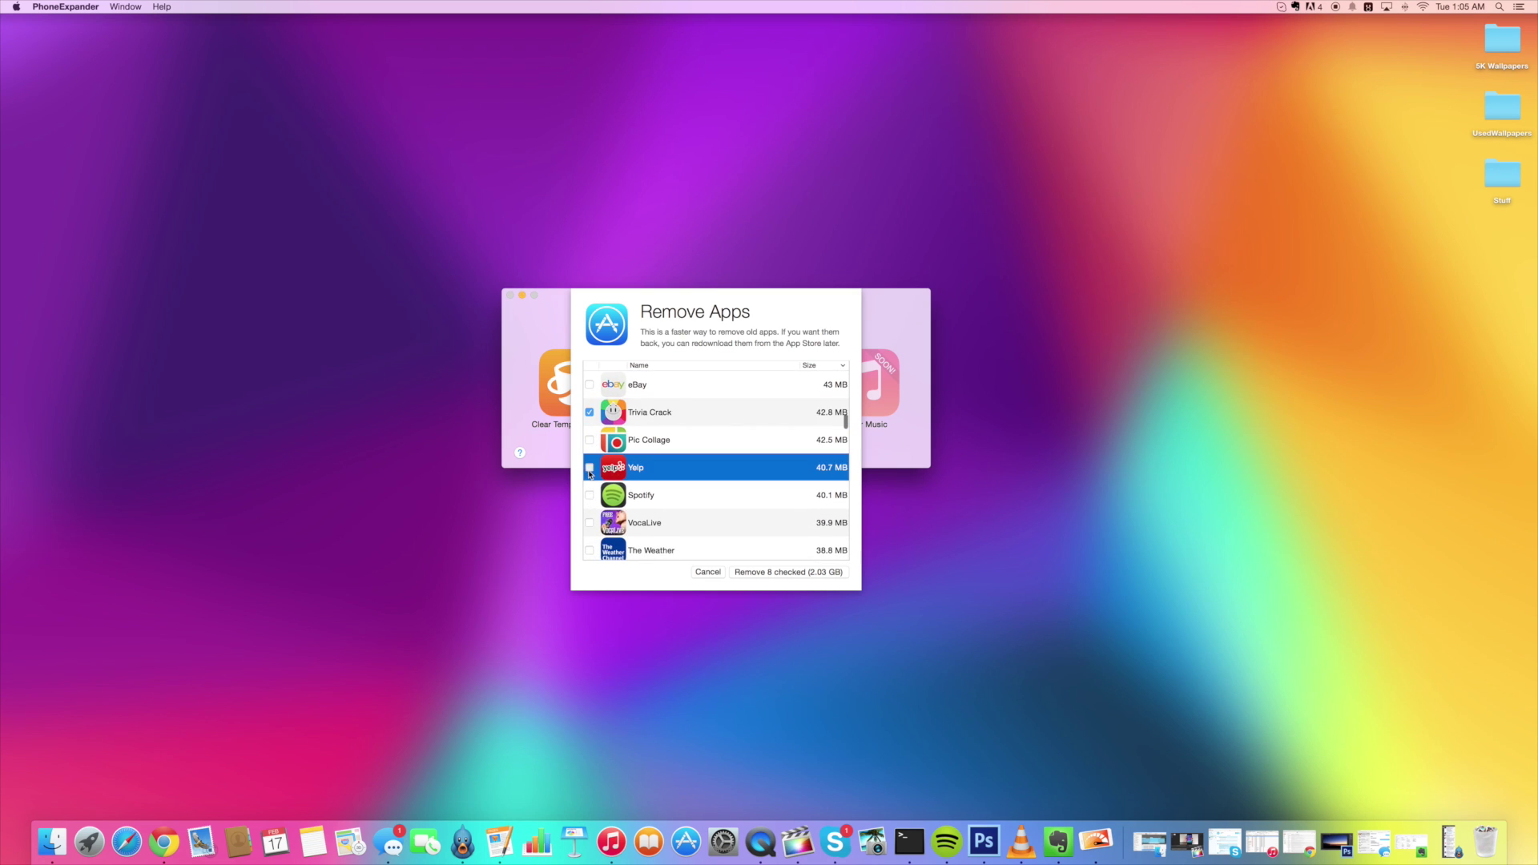
{"action": "scroll", "coordinate": [586, 503], "scroll_direction": "down", "scroll_amount": 1}
{"action": "left_click", "coordinate": [590, 484]}
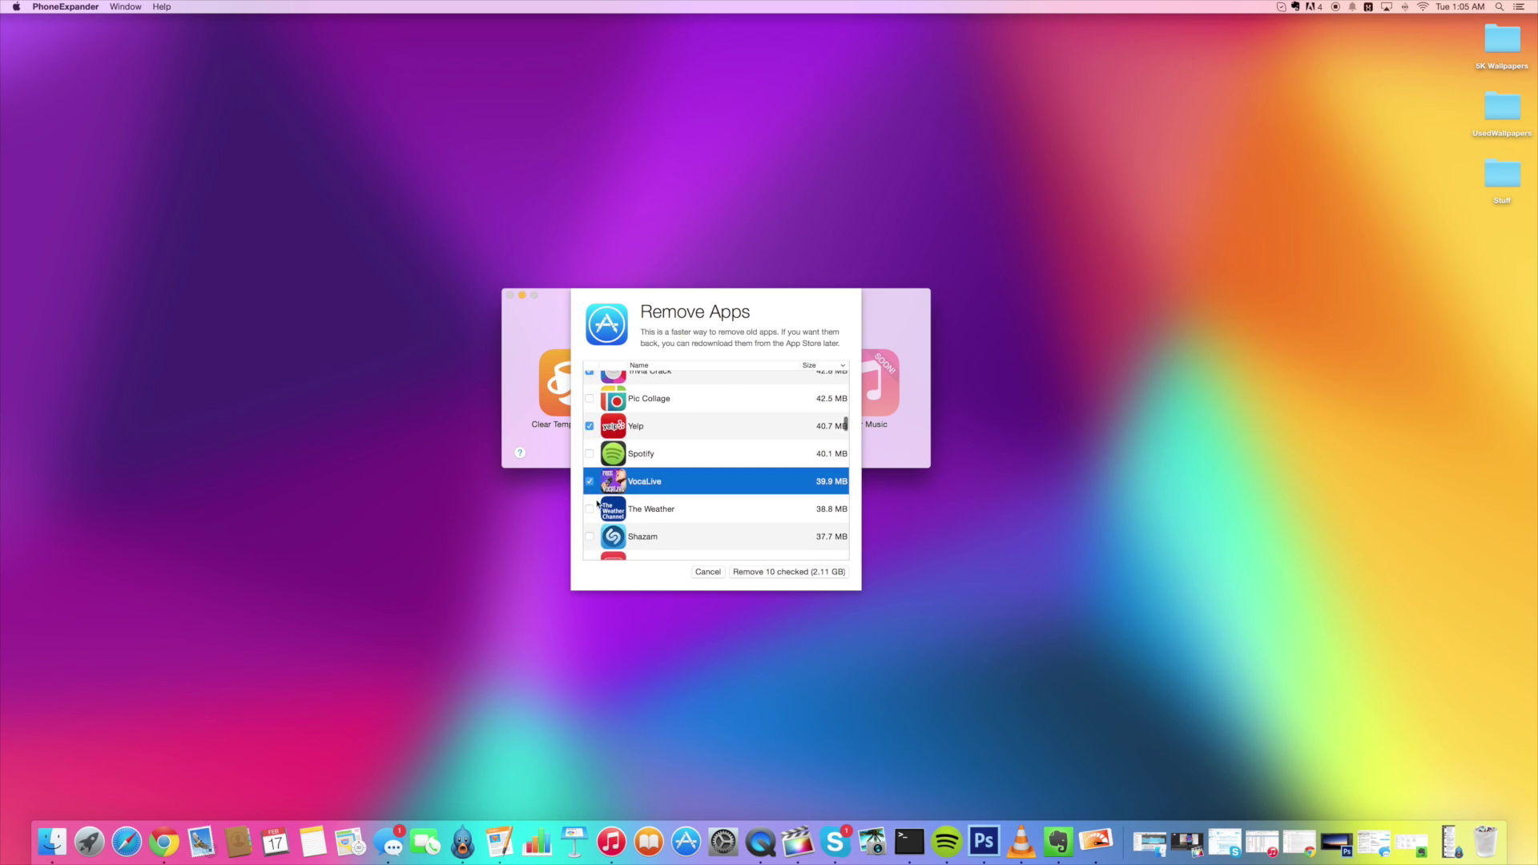
{"action": "scroll", "coordinate": [593, 495], "scroll_direction": "down", "scroll_amount": 3}
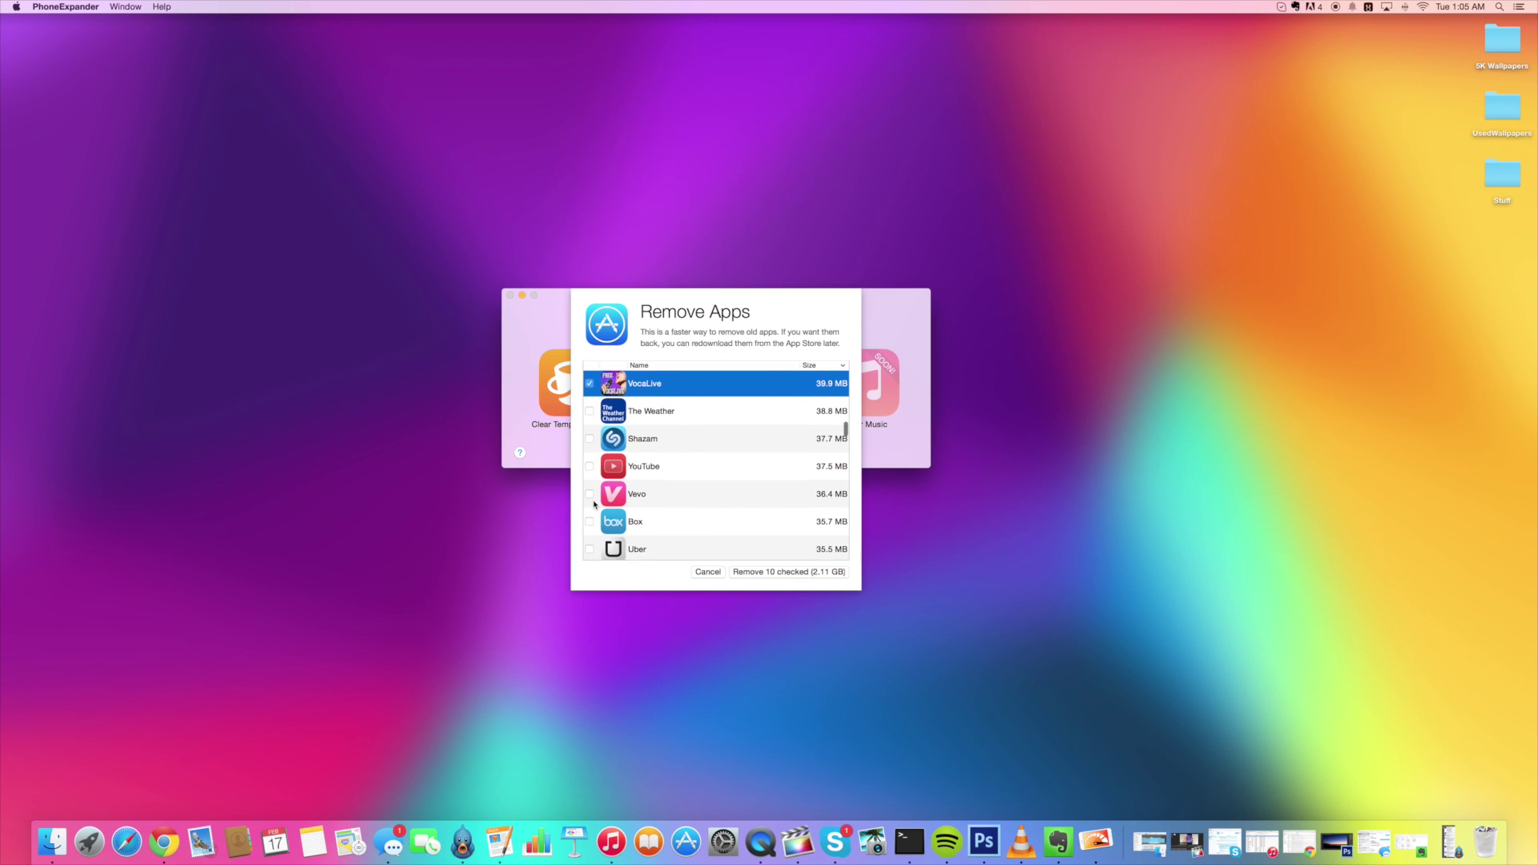
{"action": "scroll", "coordinate": [594, 504], "scroll_direction": "down", "scroll_amount": 3}
{"action": "scroll", "coordinate": [594, 504], "scroll_direction": "down", "scroll_amount": 5}
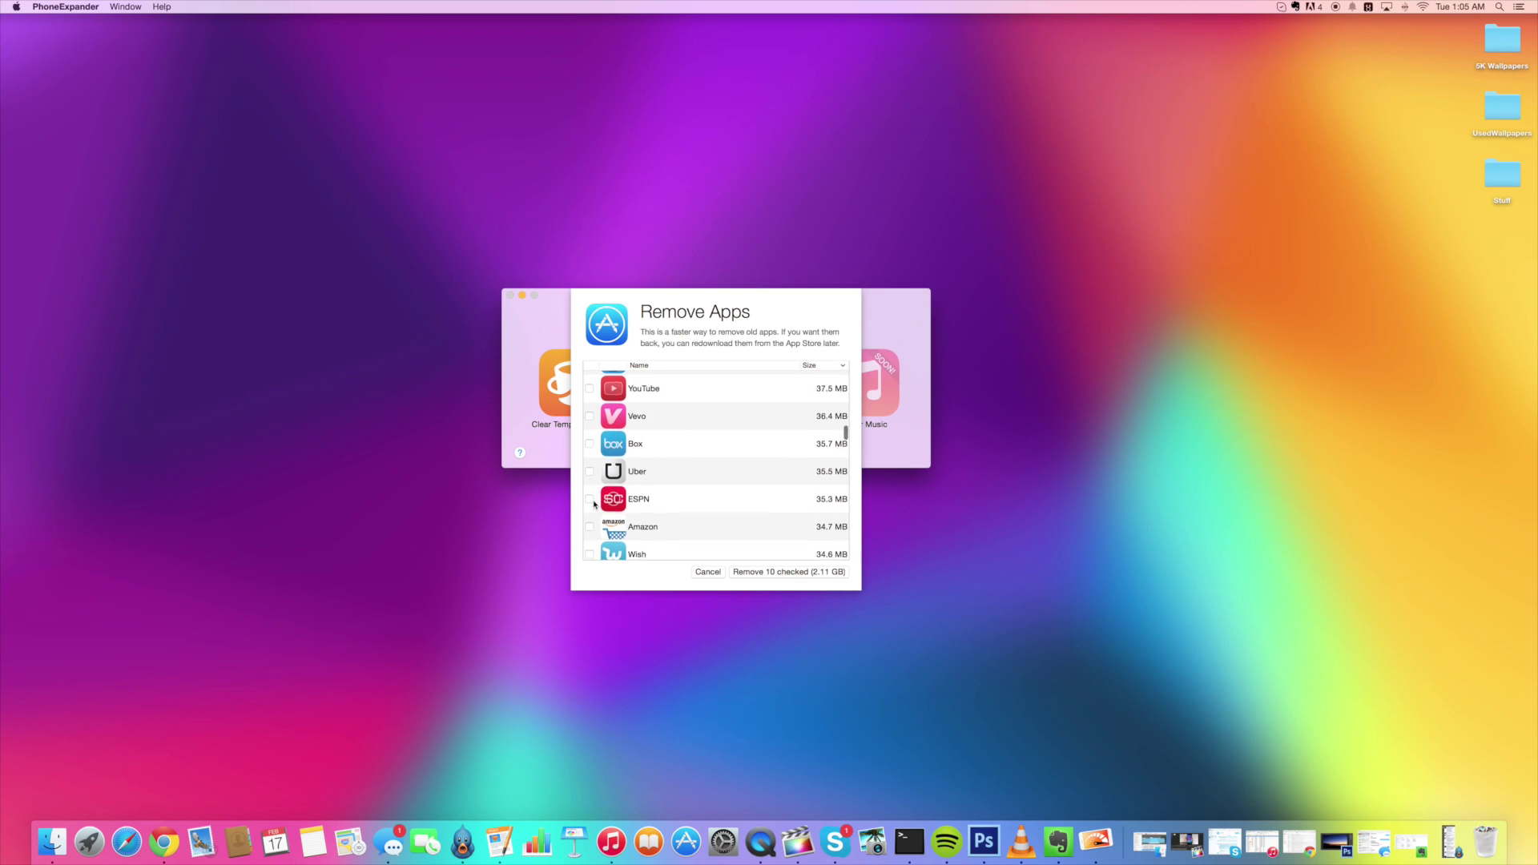
{"action": "left_click", "coordinate": [592, 501]}
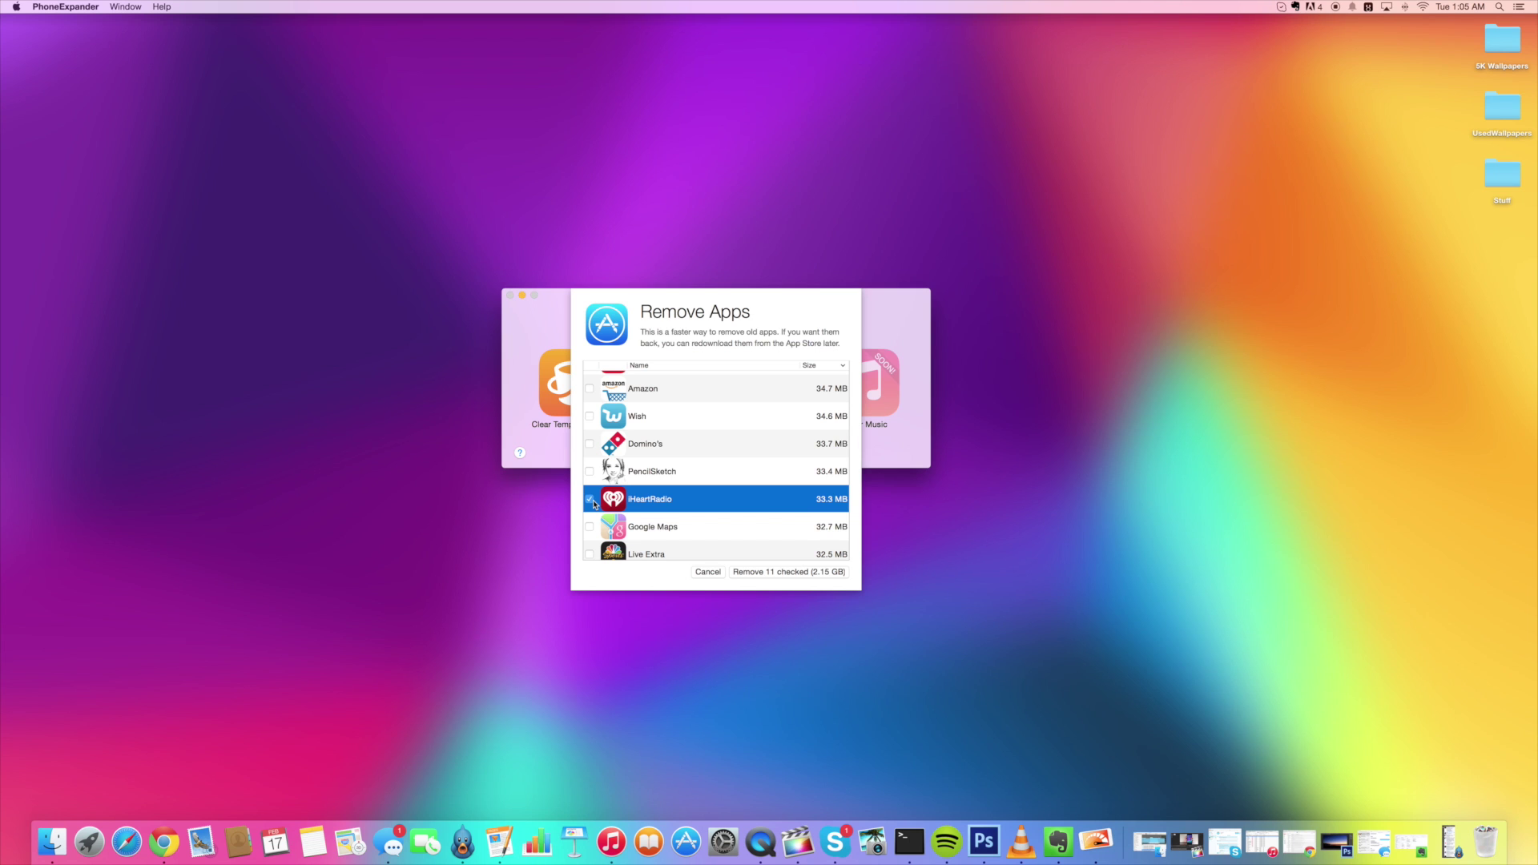
{"action": "left_click", "coordinate": [593, 477]}
{"action": "scroll", "coordinate": [591, 501], "scroll_direction": "down", "scroll_amount": 3}
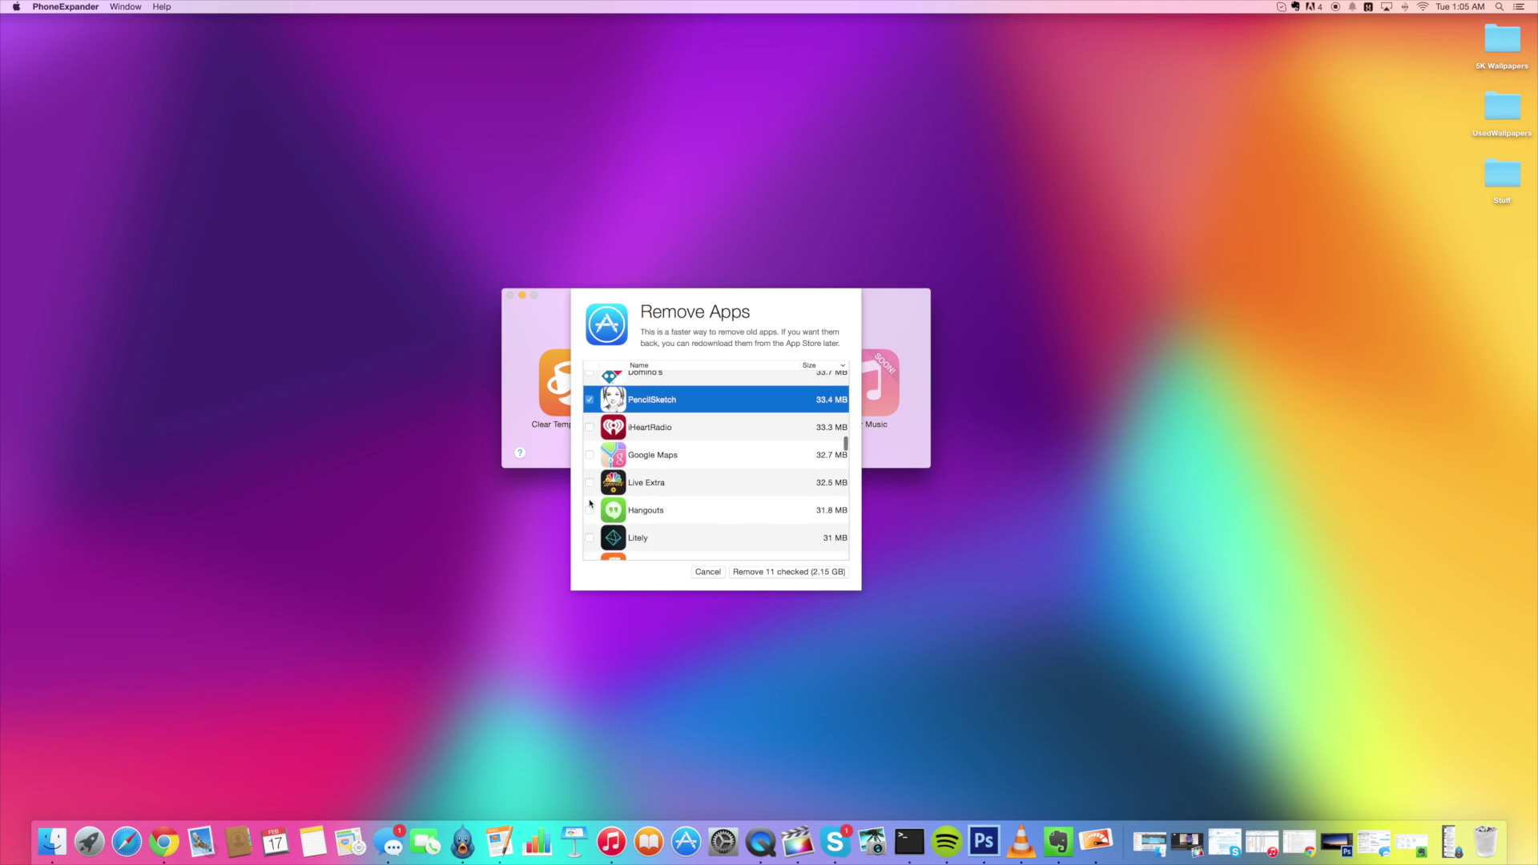
{"action": "left_click", "coordinate": [590, 453]}
Mark Eventbrite, Circle Pong, Tap Army and Brushstroke for removal, reaching 16 apps (2.29 GB)
{"action": "scroll", "coordinate": [591, 499], "scroll_direction": "down", "scroll_amount": 2}
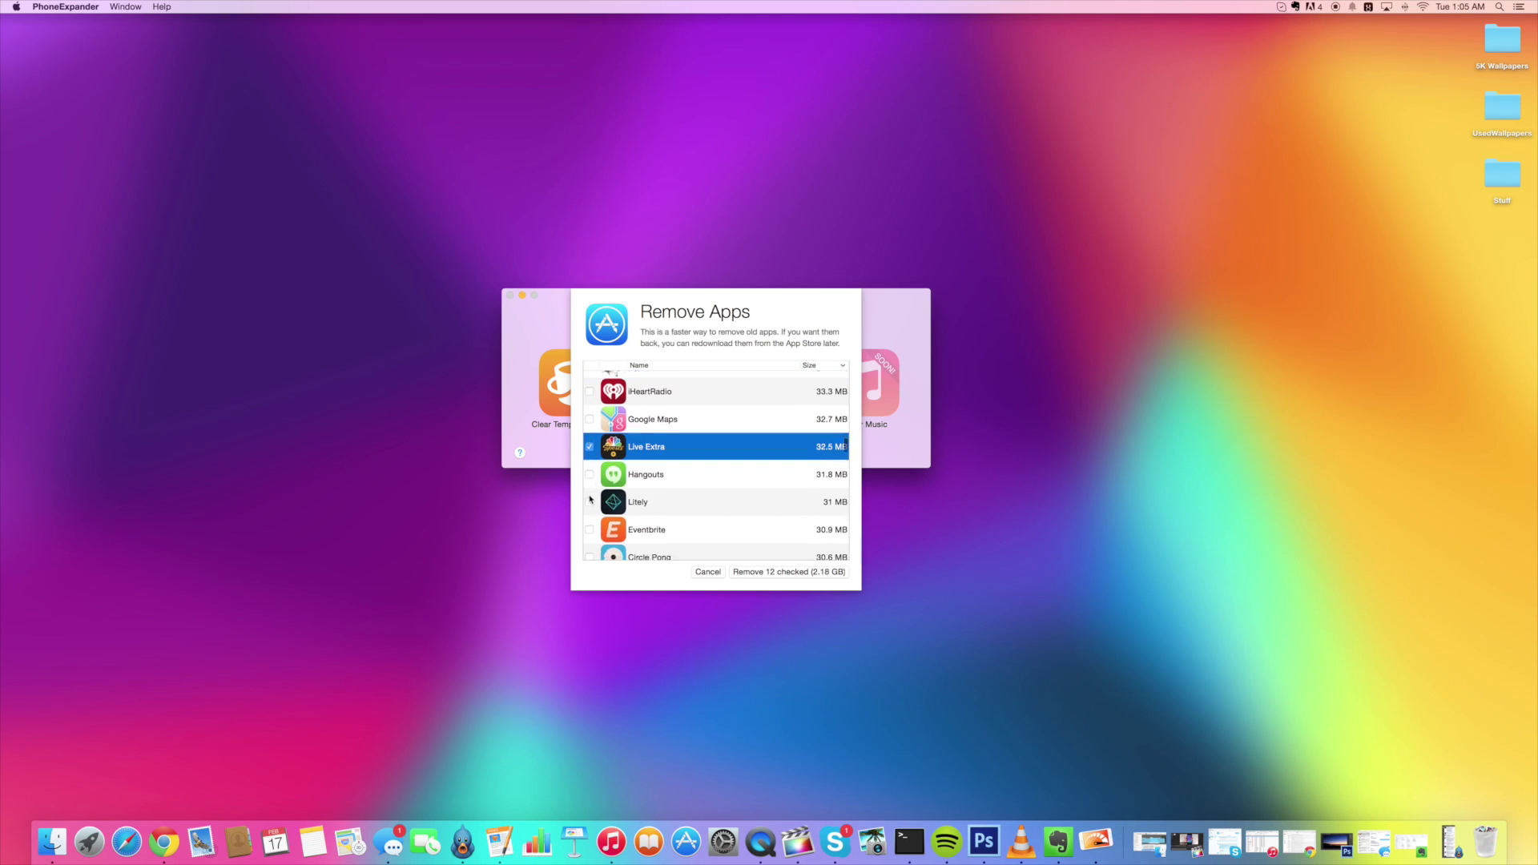
{"action": "scroll", "coordinate": [591, 499], "scroll_direction": "down", "scroll_amount": 1}
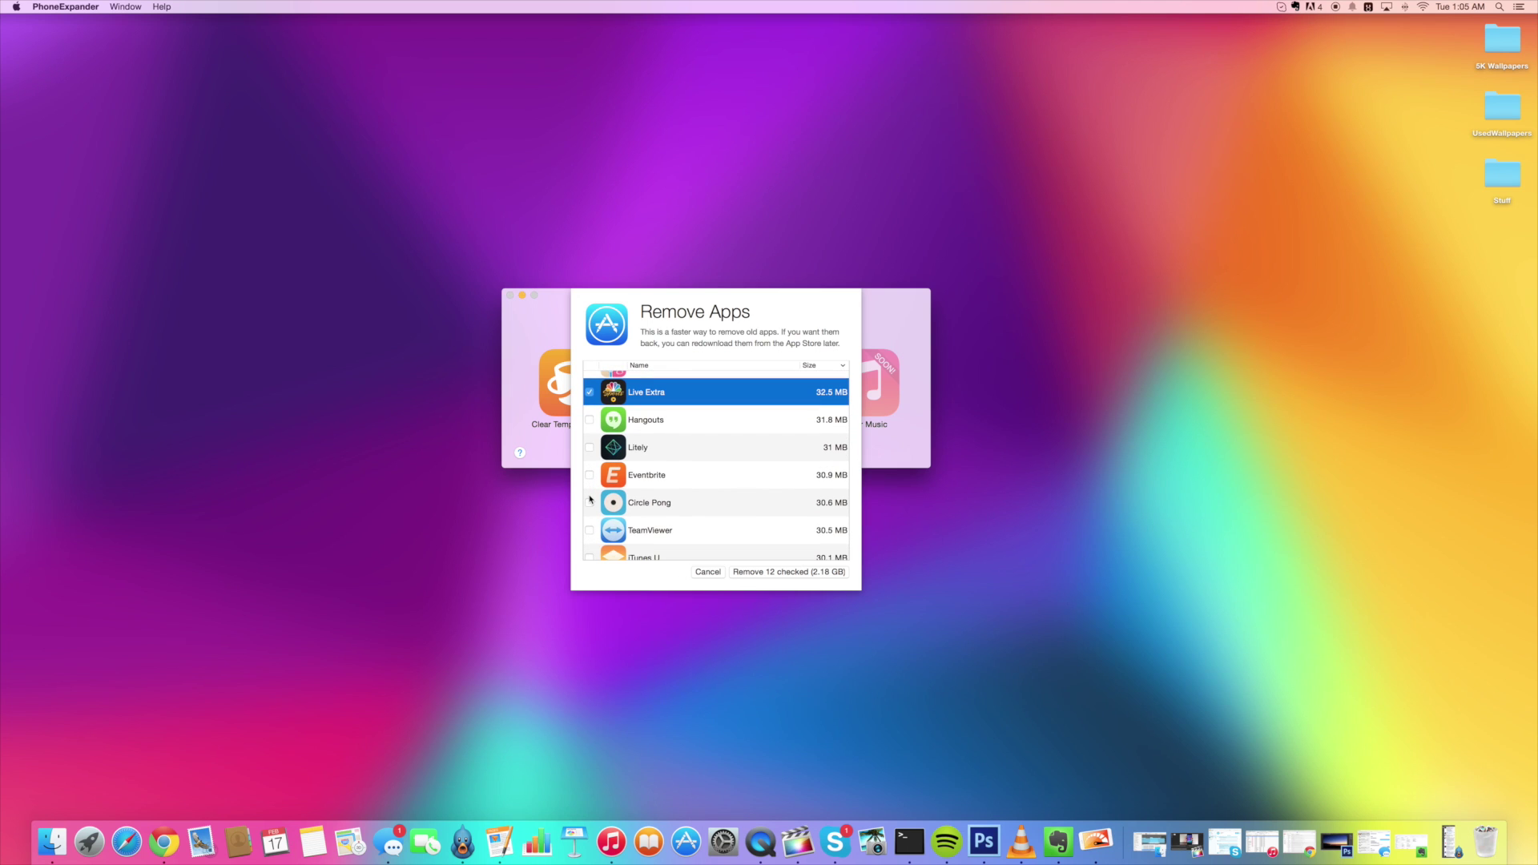
{"action": "scroll", "coordinate": [590, 499], "scroll_direction": "down", "scroll_amount": 2}
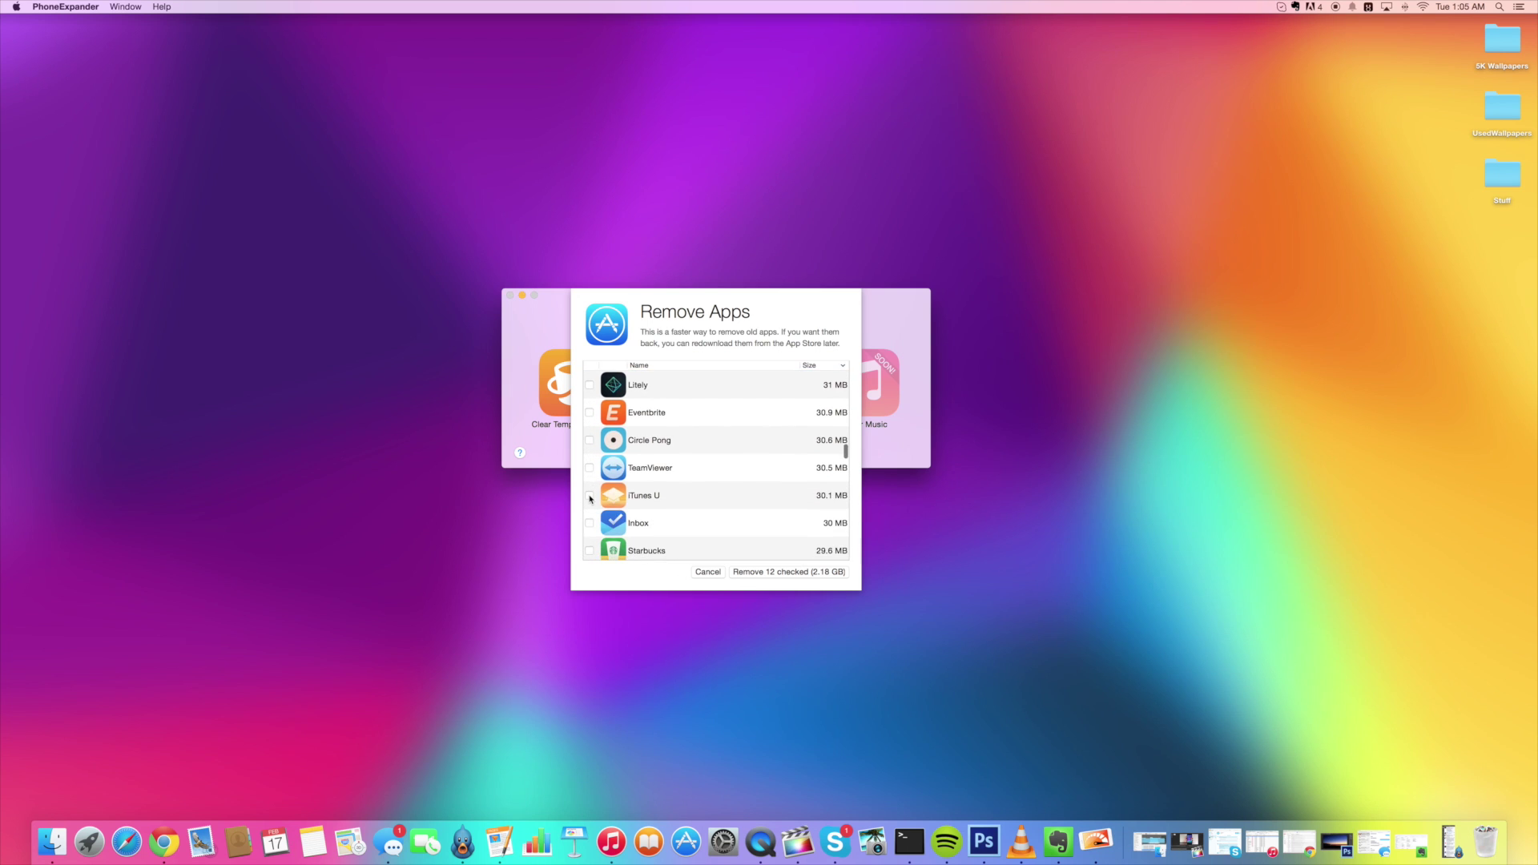
{"action": "scroll", "coordinate": [590, 499], "scroll_direction": "down", "scroll_amount": 1}
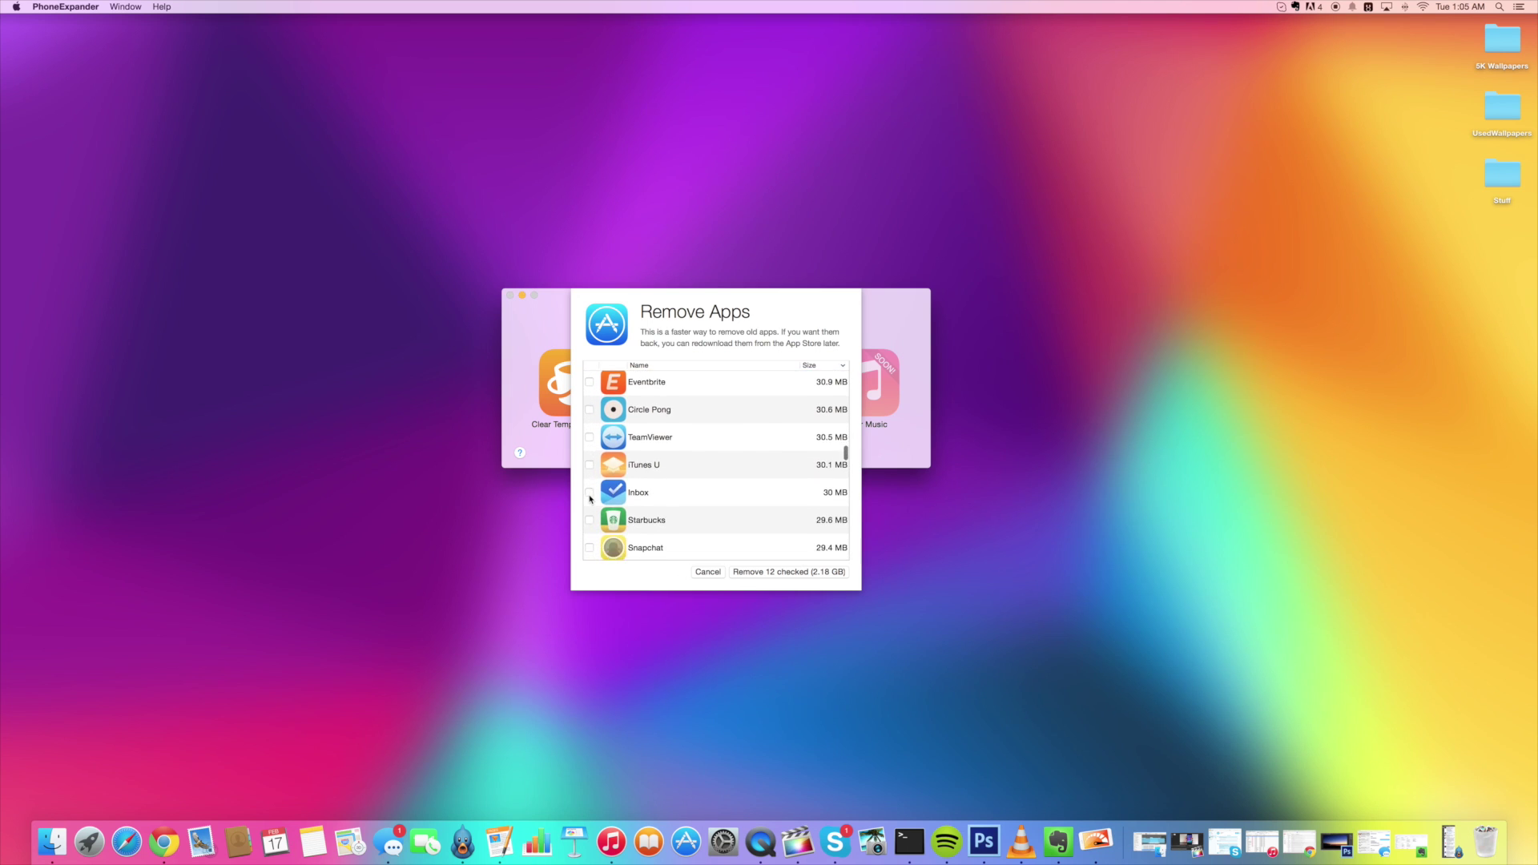
{"action": "scroll", "coordinate": [590, 396], "scroll_direction": "up", "scroll_amount": 1}
{"action": "left_click", "coordinate": [590, 394]}
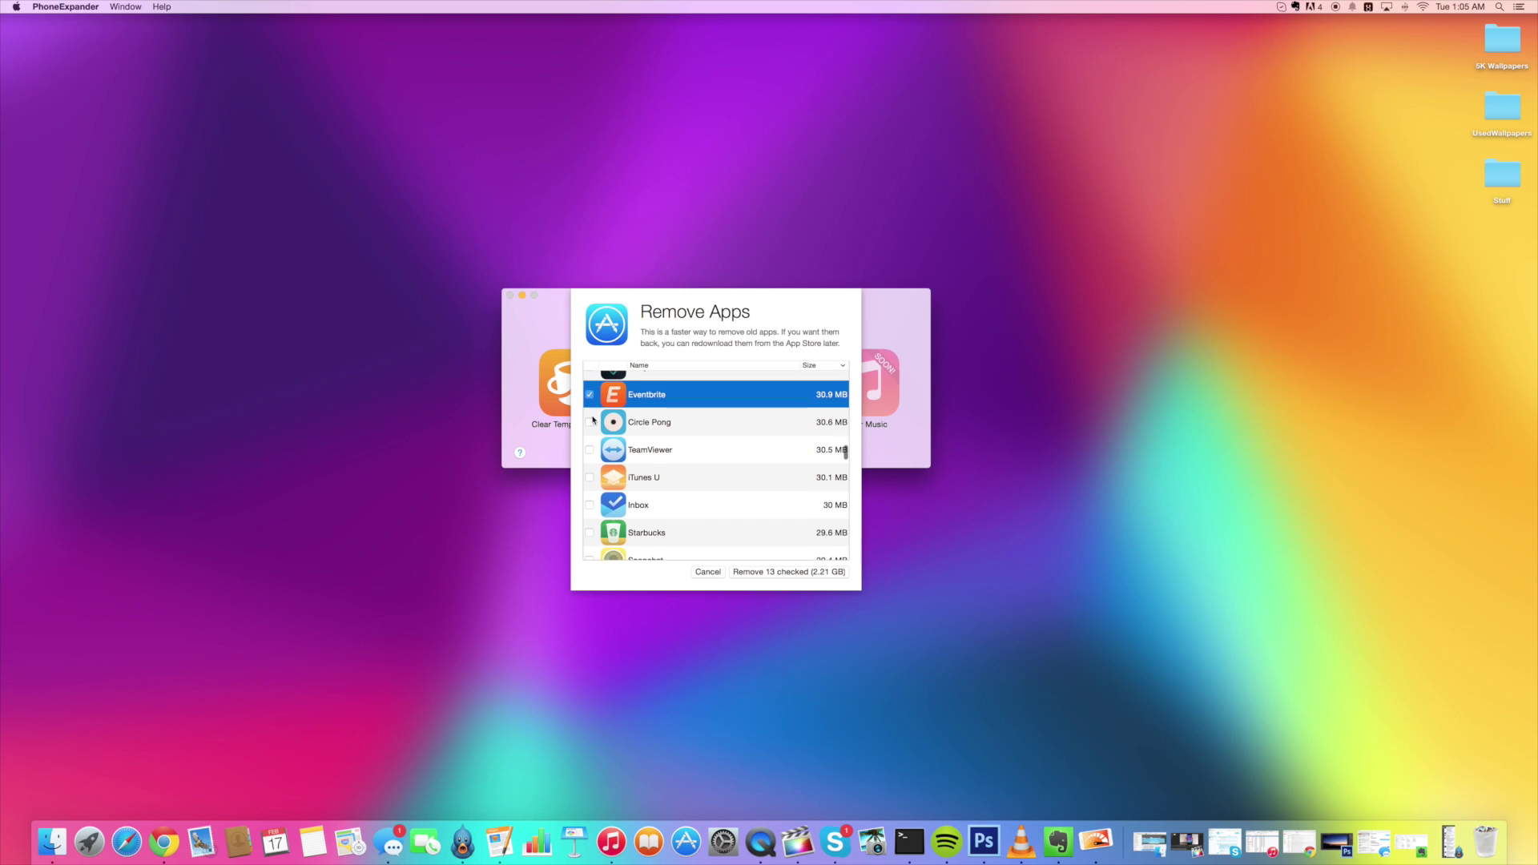
{"action": "left_click", "coordinate": [590, 422]}
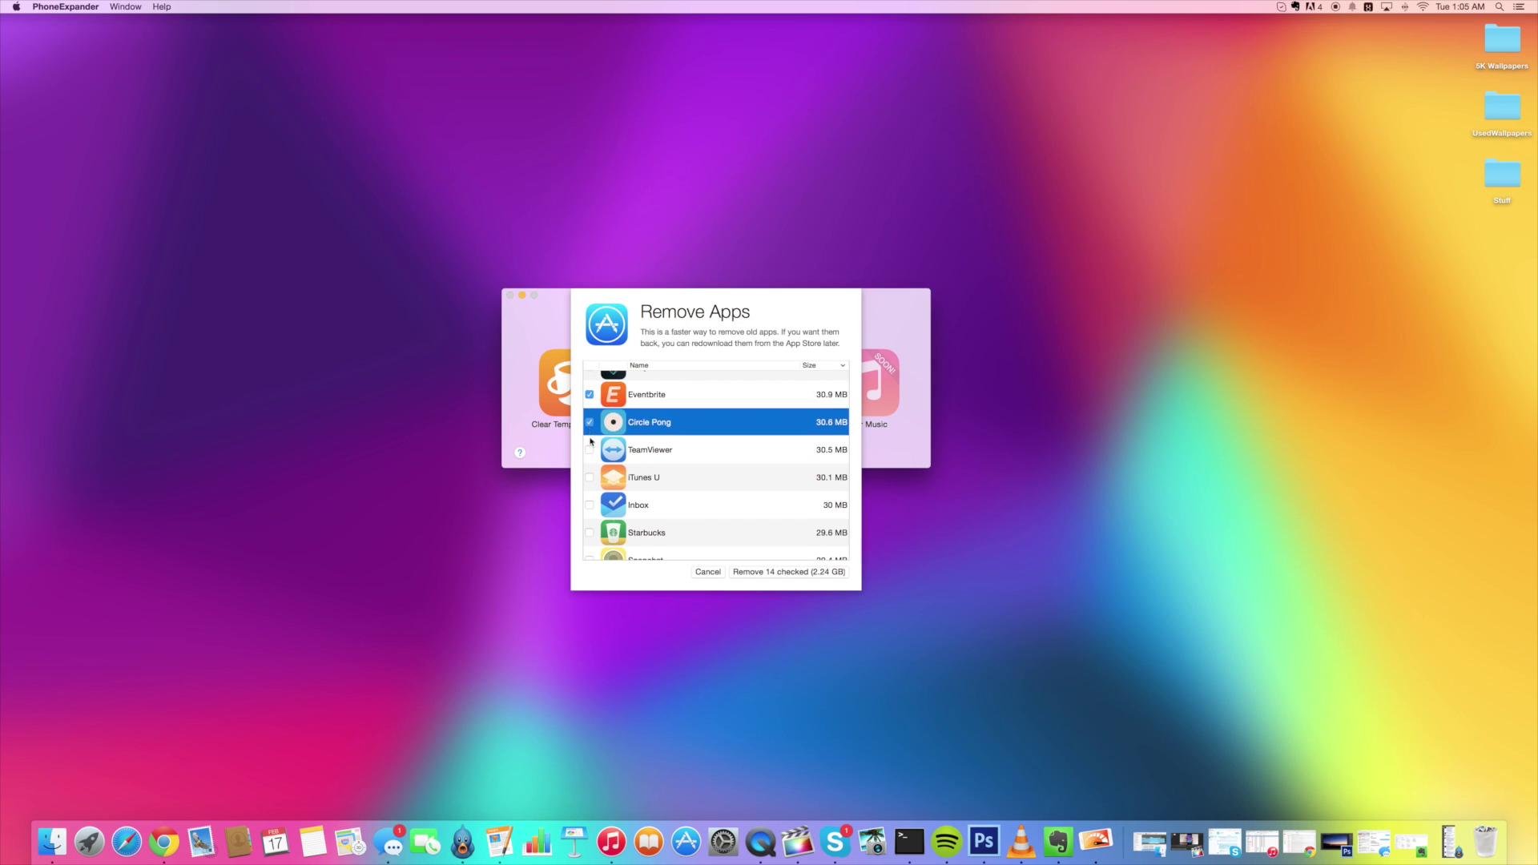
{"action": "scroll", "coordinate": [590, 453], "scroll_direction": "down", "scroll_amount": 4}
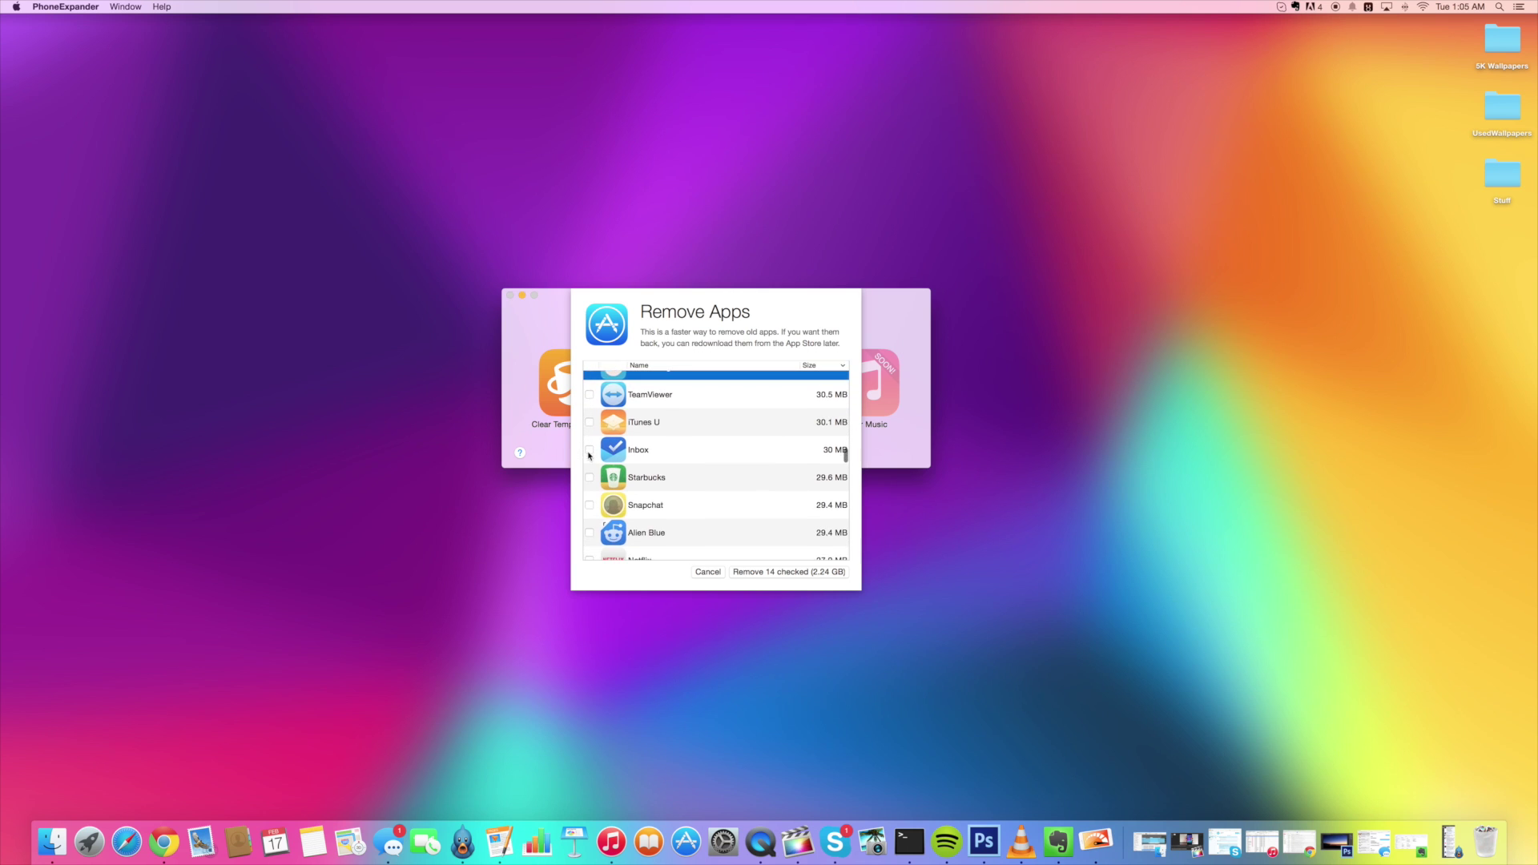
{"action": "scroll", "coordinate": [589, 456], "scroll_direction": "down", "scroll_amount": 10}
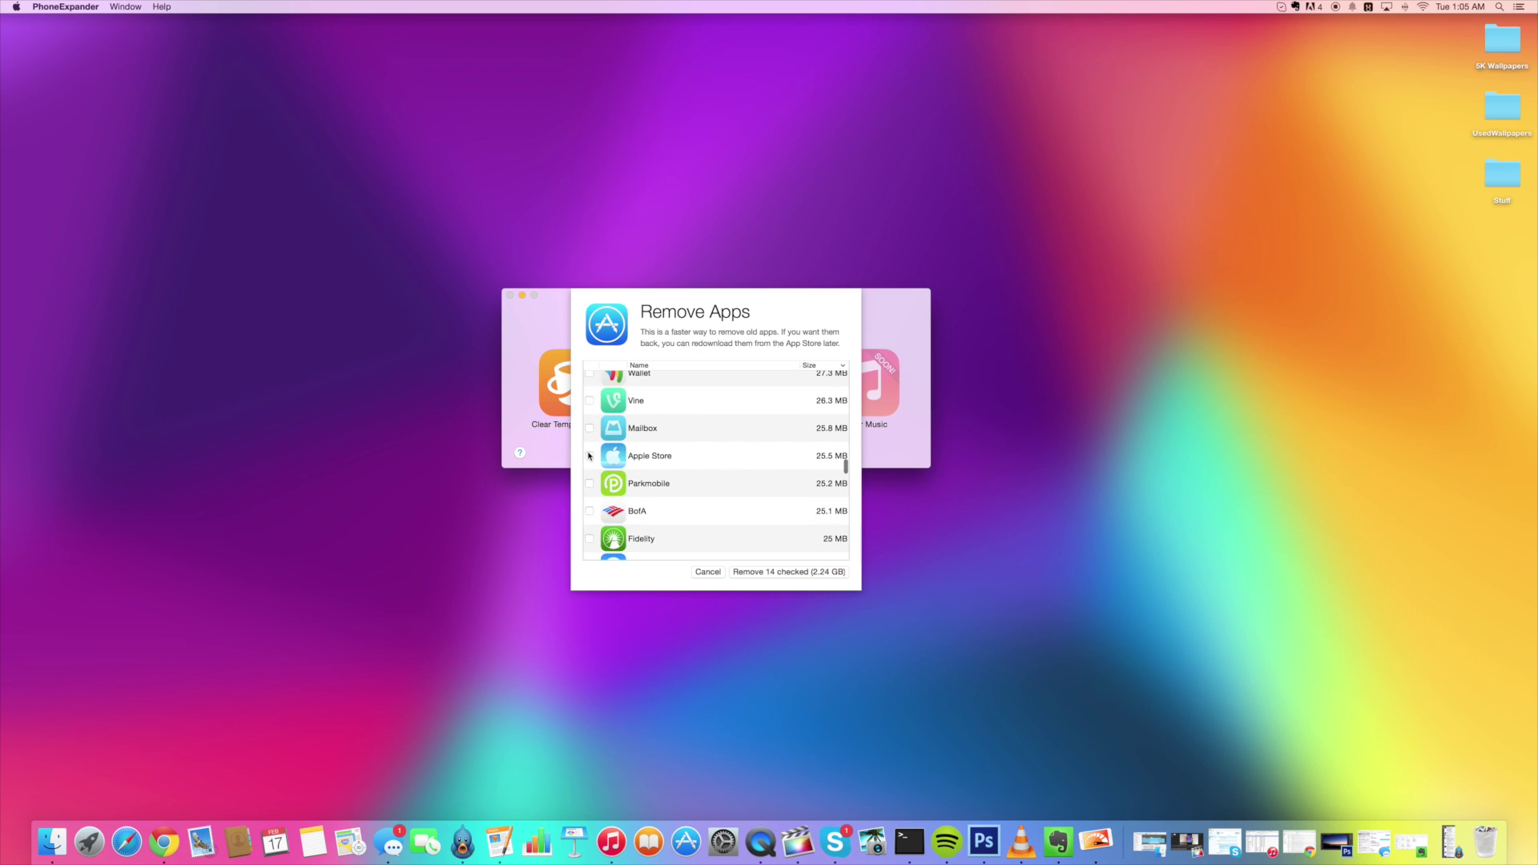
{"action": "scroll", "coordinate": [589, 456], "scroll_direction": "down", "scroll_amount": 5}
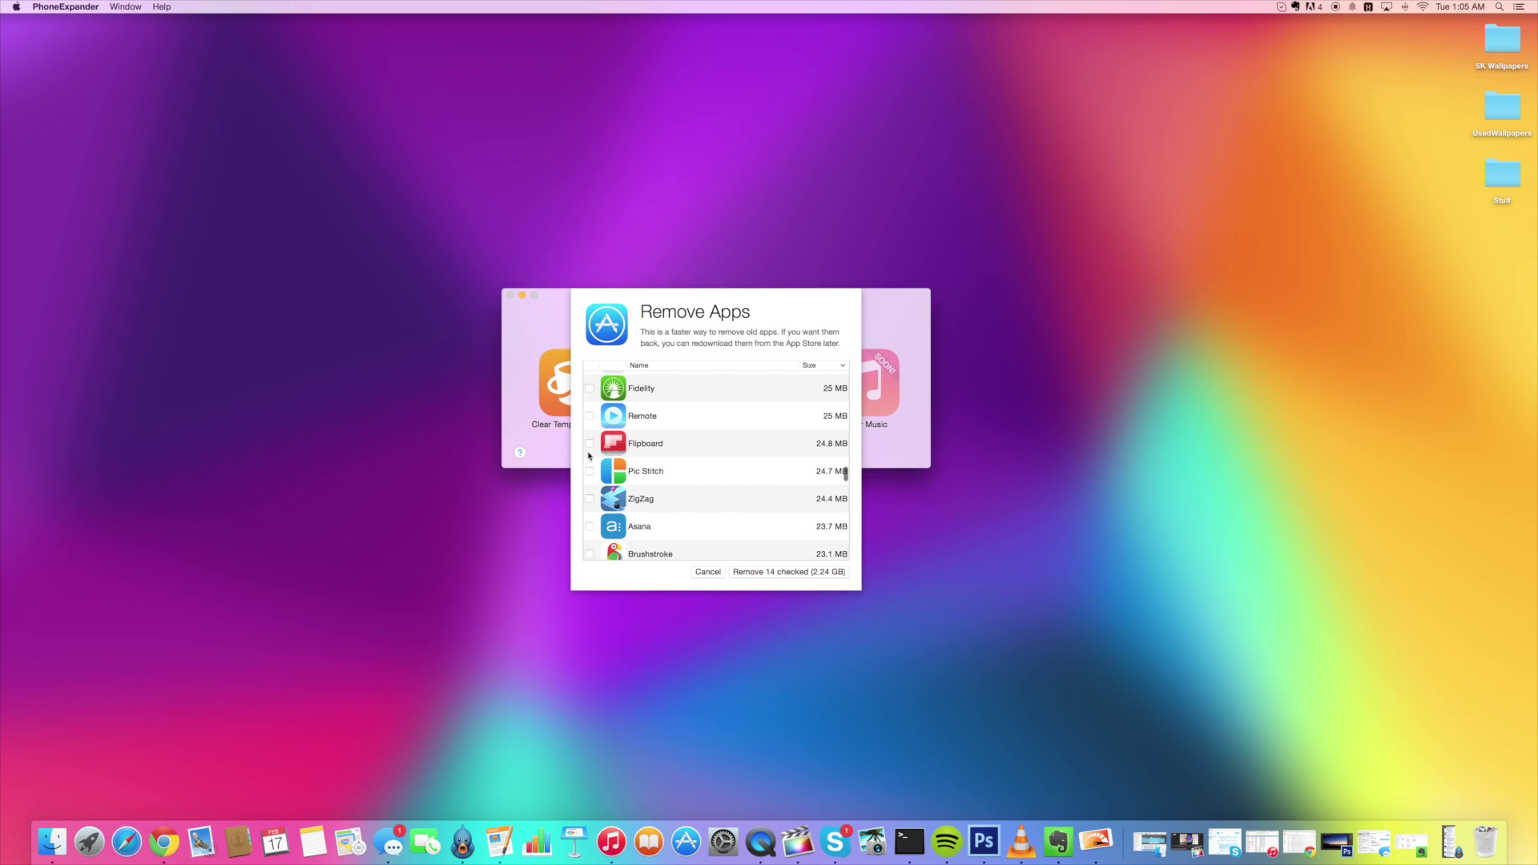
{"action": "scroll", "coordinate": [589, 456], "scroll_direction": "down", "scroll_amount": 3}
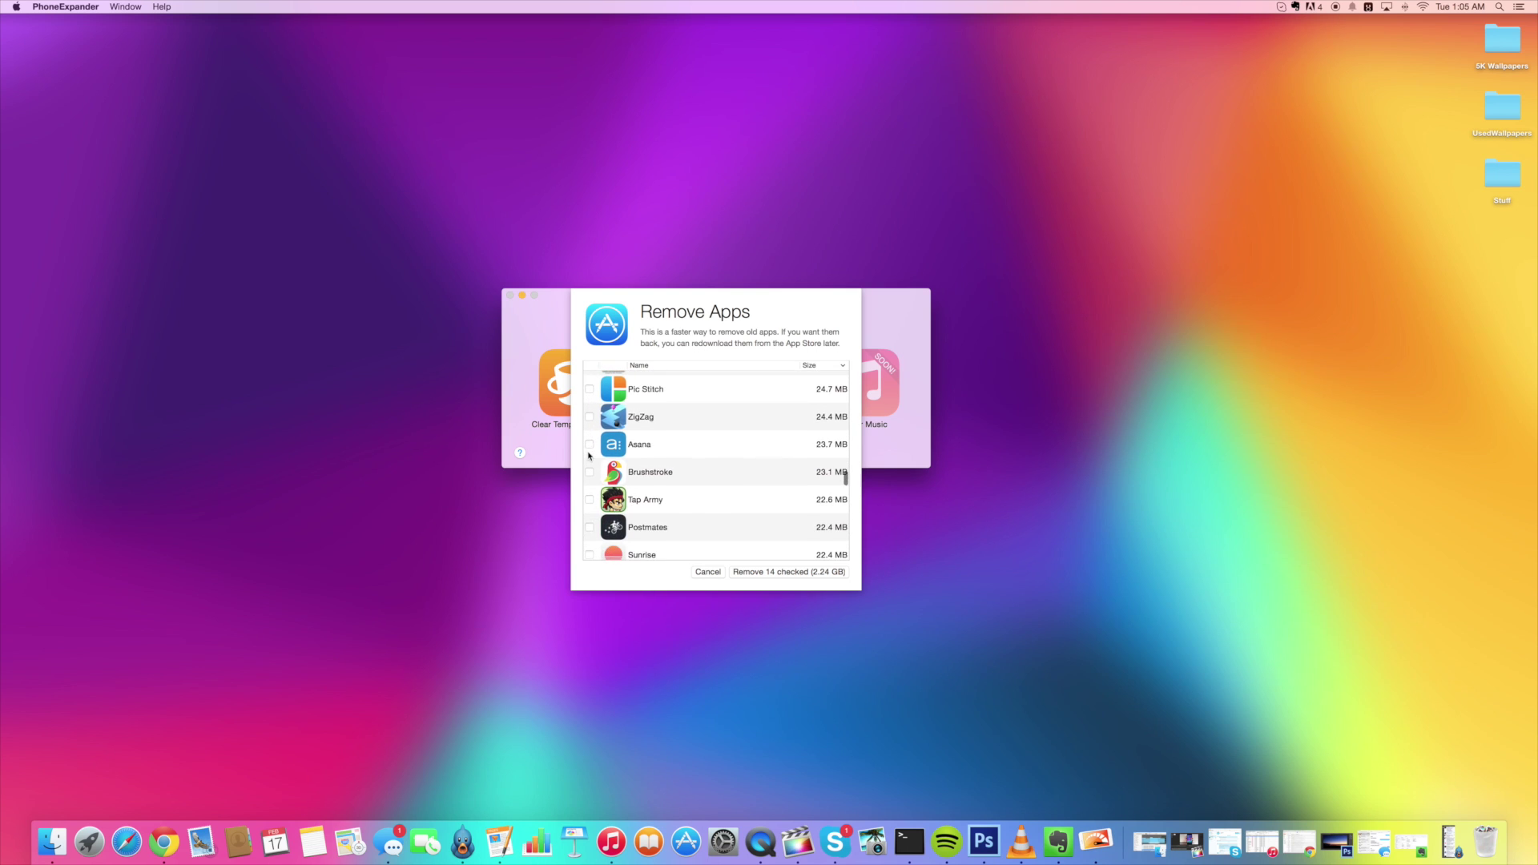
{"action": "left_click", "coordinate": [590, 492]}
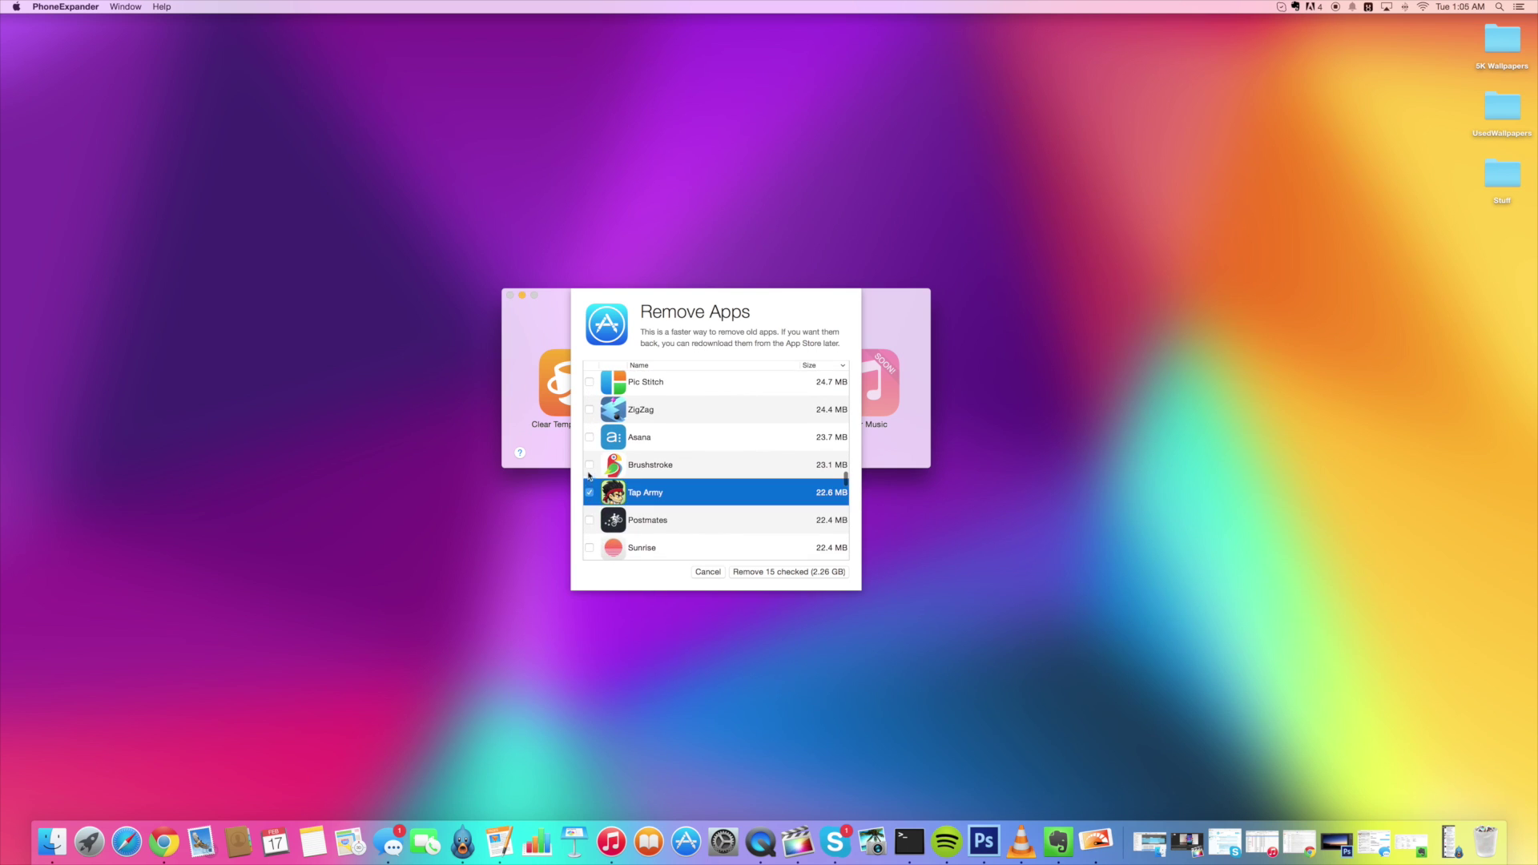
{"action": "left_click", "coordinate": [590, 465]}
{"action": "scroll", "coordinate": [590, 507], "scroll_direction": "down", "scroll_amount": 3}
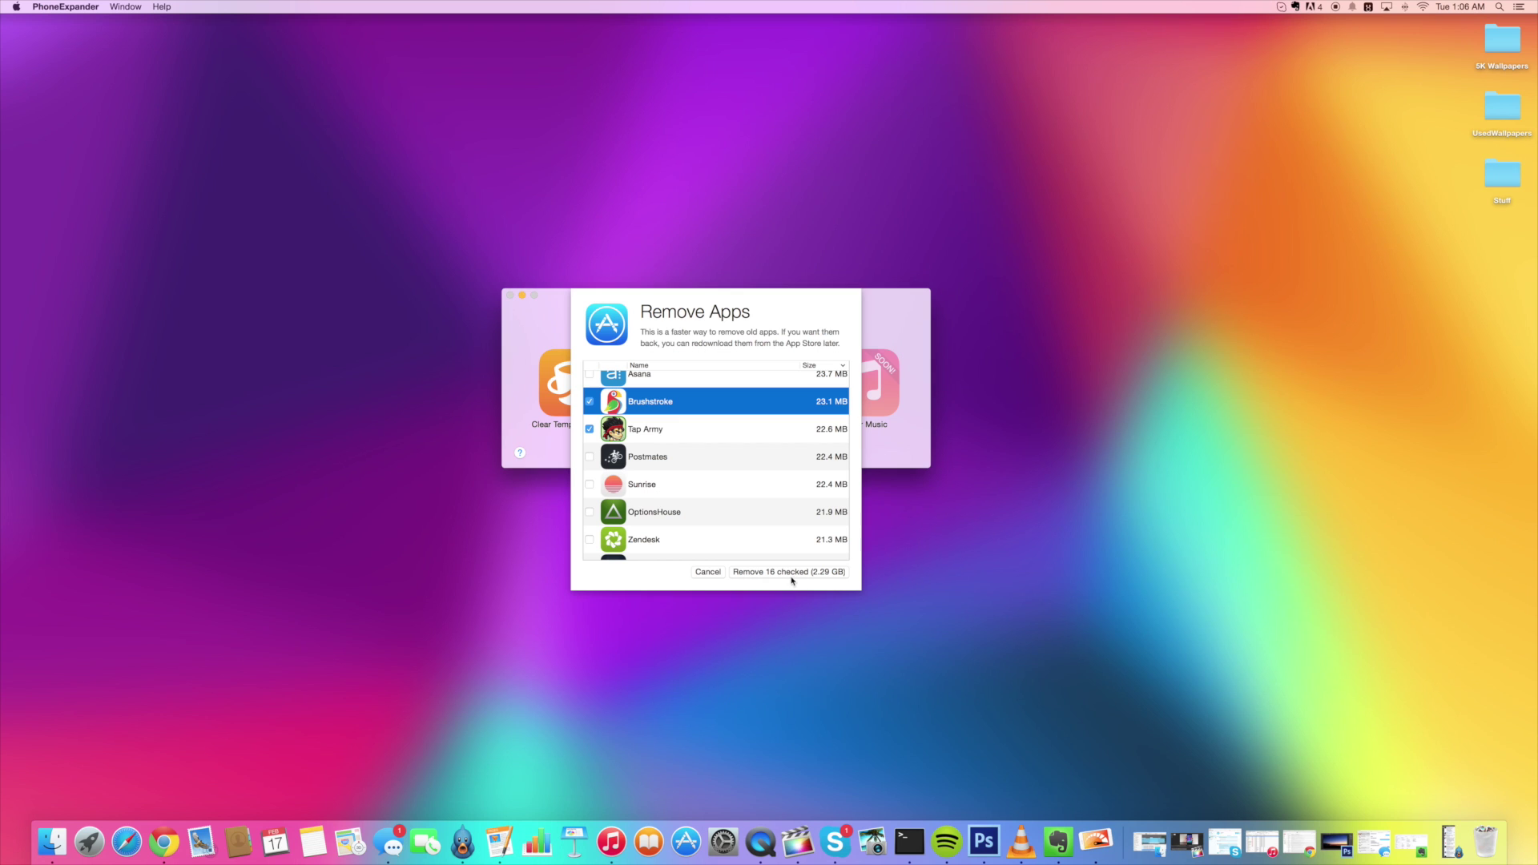
Remove the 16 checked apps, freeing 2.69 GB, then open the old photos and videos backup
{"action": "left_click", "coordinate": [795, 576]}
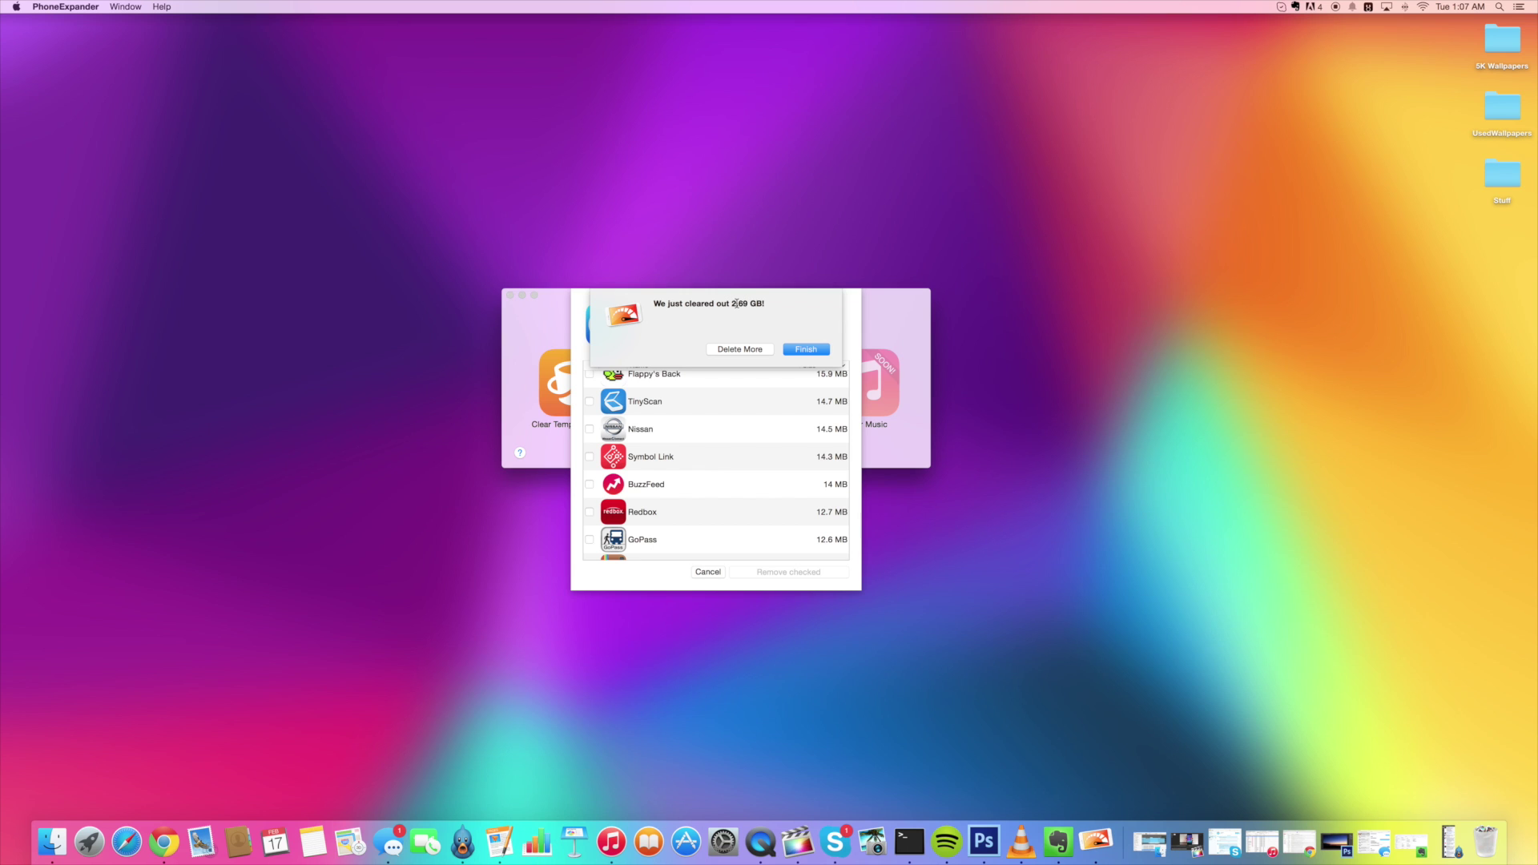
{"action": "left_click_drag", "start_coordinate": [730, 305], "coordinate": [762, 305]}
{"action": "left_click", "coordinate": [812, 350]}
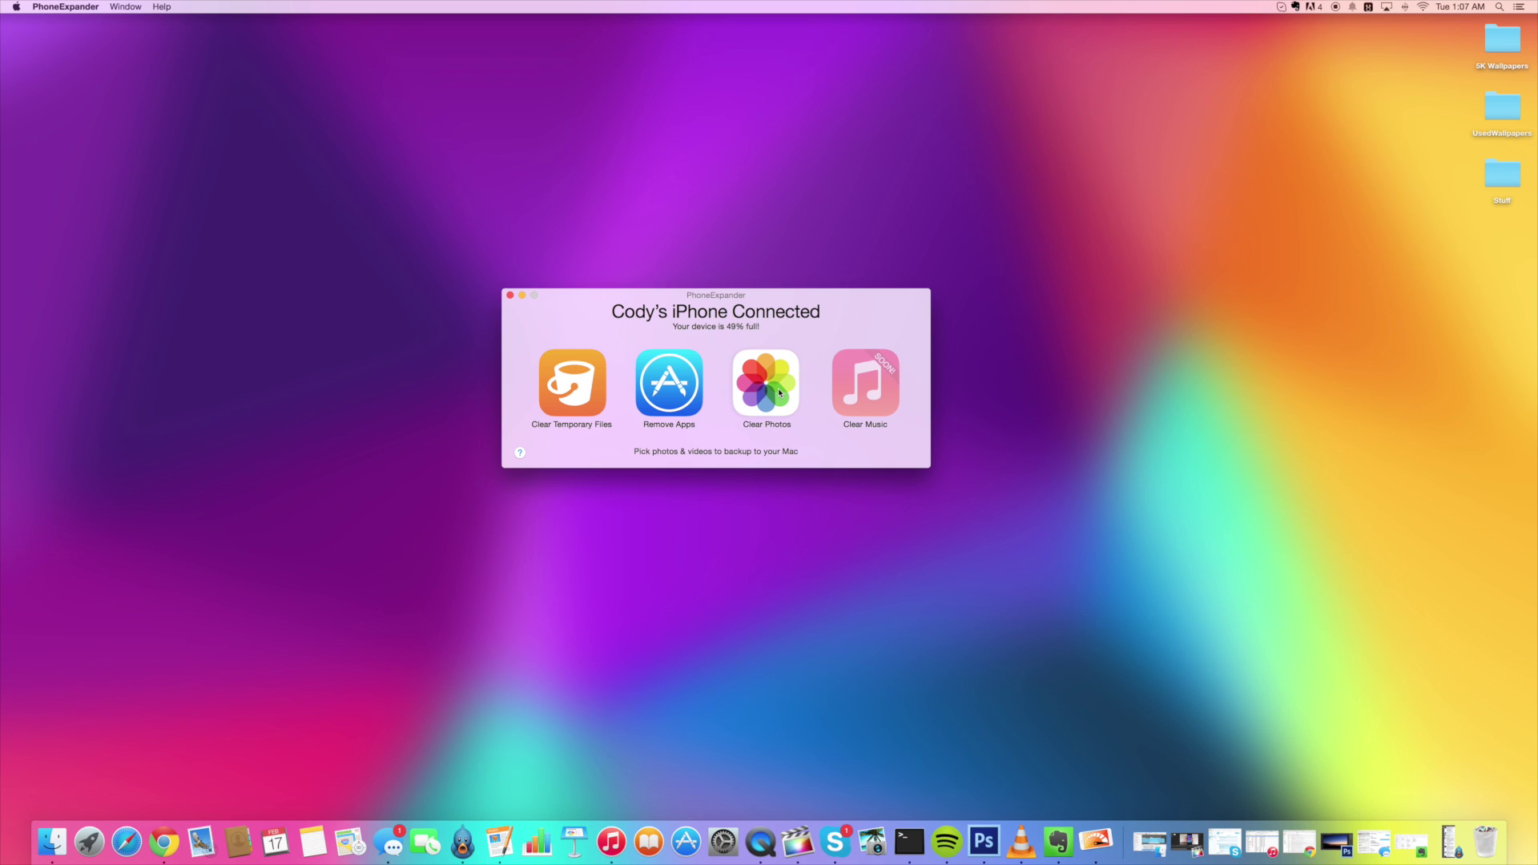
{"action": "left_click", "coordinate": [779, 392]}
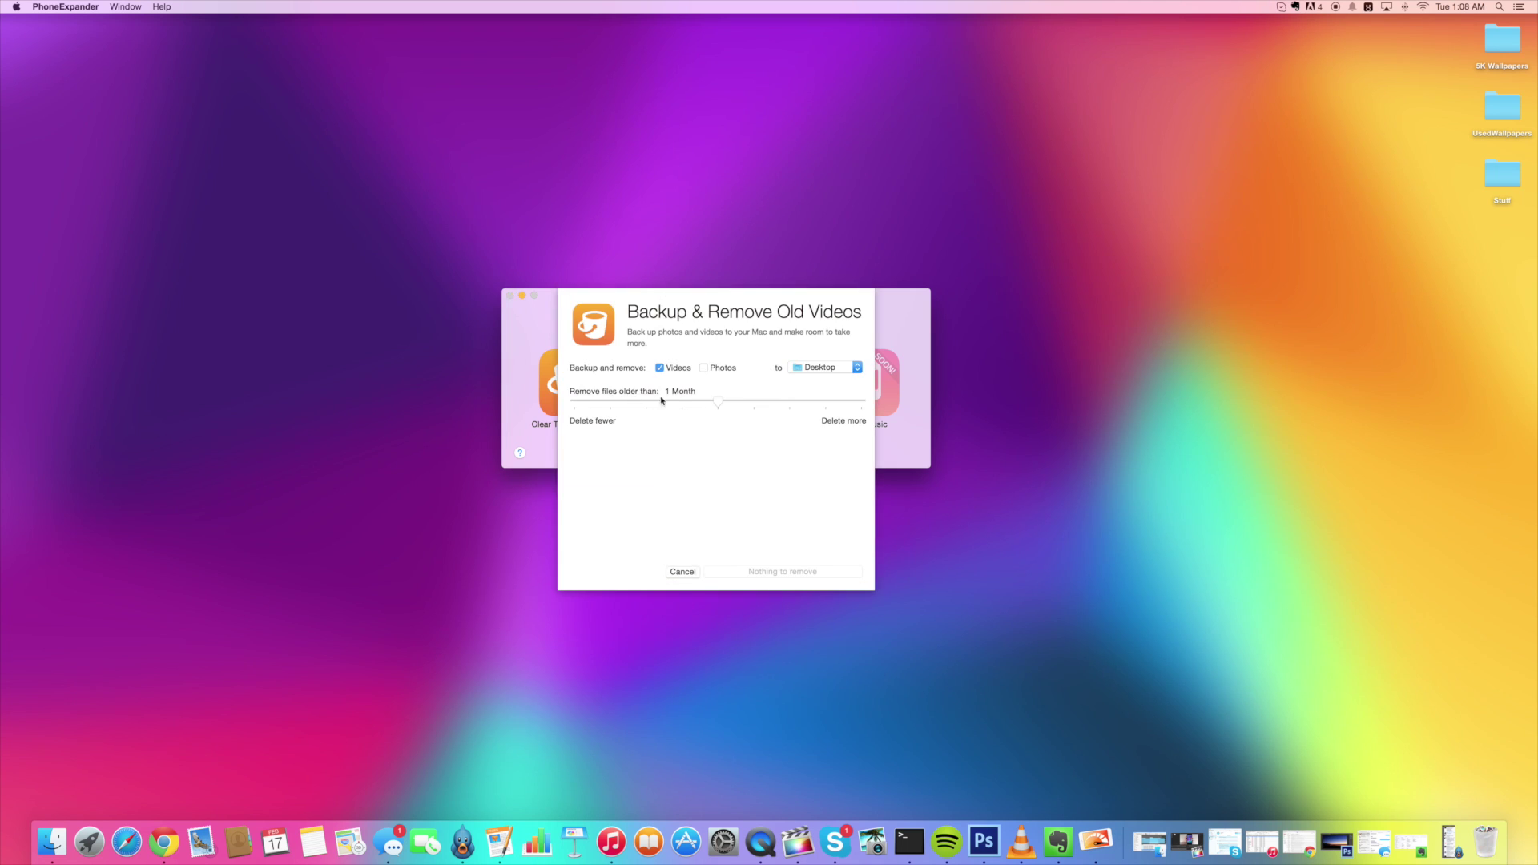
Include photos and set the age threshold to 3 Months, covering 1744 files (9.9 GB)
{"action": "left_click_drag", "start_coordinate": [716, 403], "coordinate": [580, 403]}
{"action": "left_click", "coordinate": [607, 403]}
{"action": "left_click", "coordinate": [704, 369]}
{"action": "left_click", "coordinate": [862, 402]}
{"action": "left_click", "coordinate": [682, 402]}
Cancel the Backup & Remove Old Videos dialog without removing any files
{"action": "left_click", "coordinate": [683, 571]}
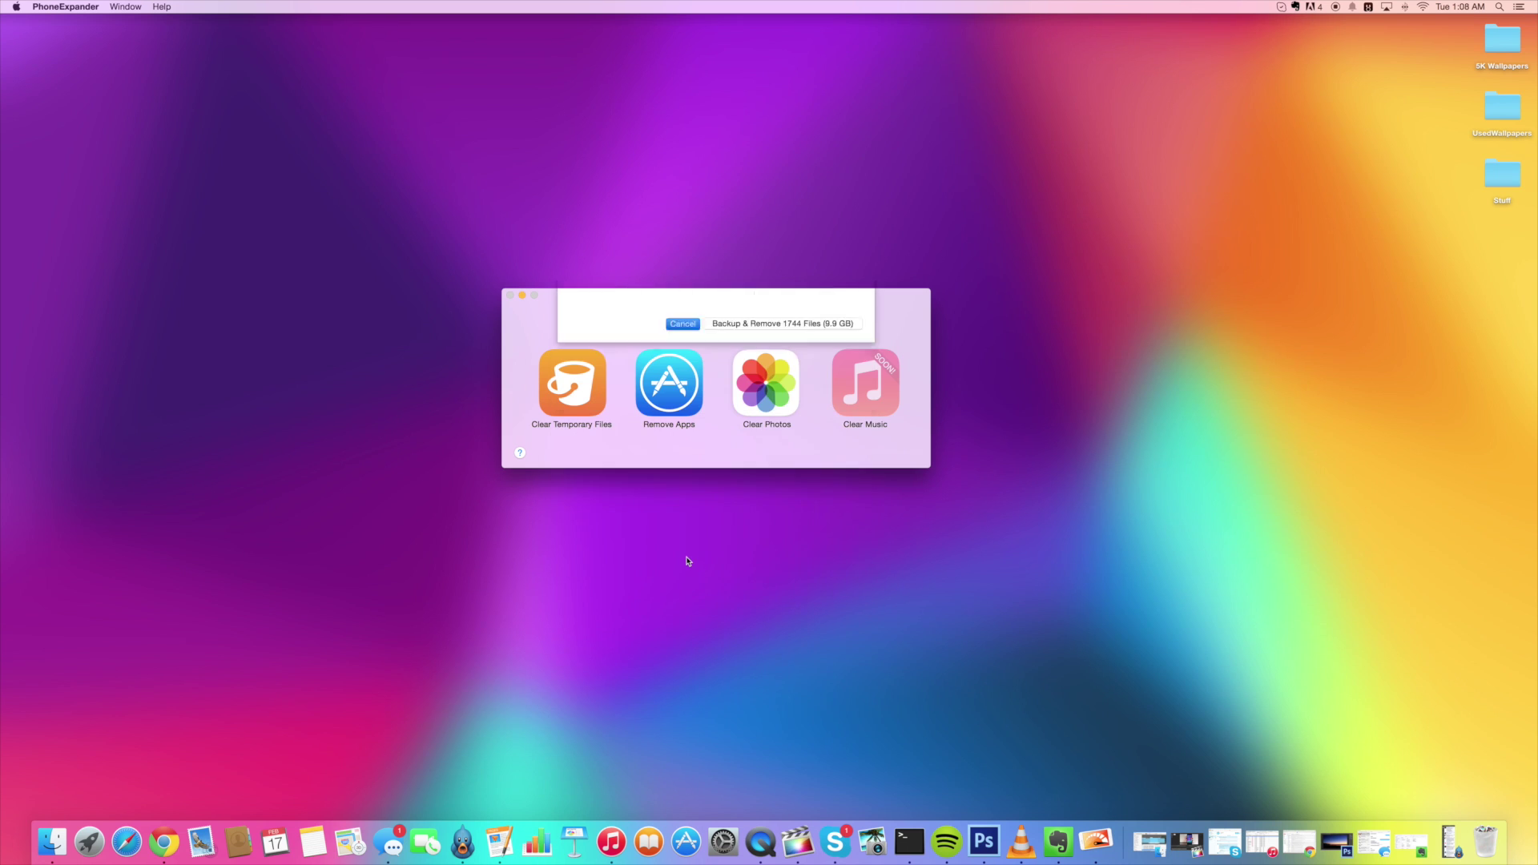